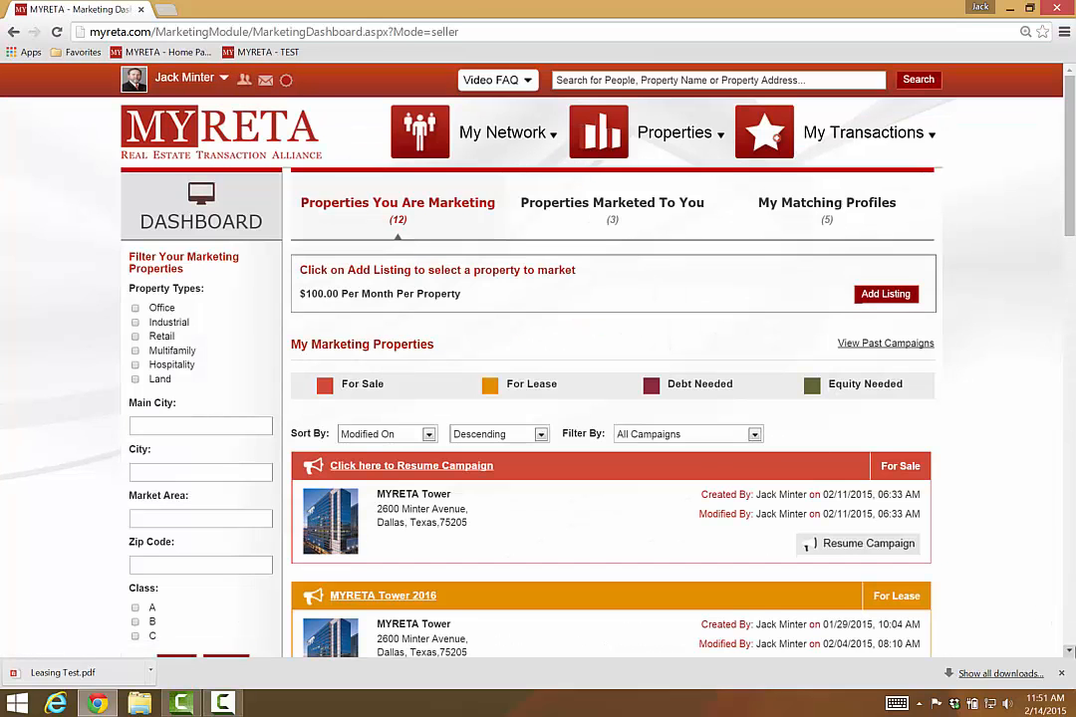
Step: Open the earlier MYRETA Tower 2016 campaign to review it
scroll(982, 569, "down", 1)
scroll(777, 547, "down", 2)
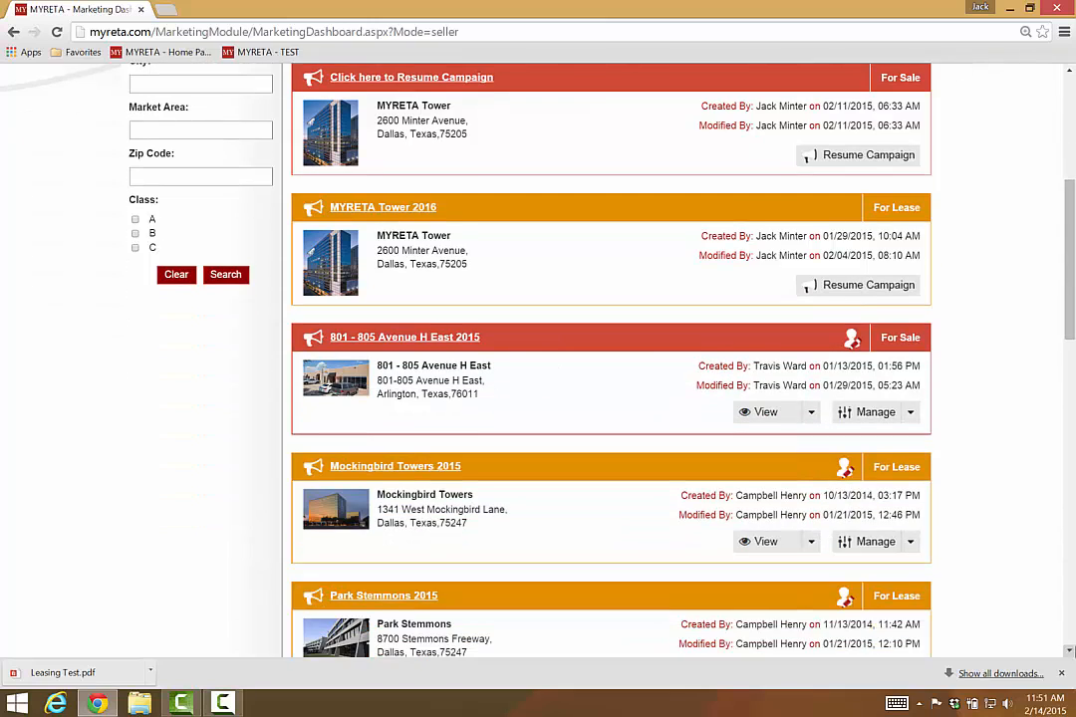
left_click(371, 209)
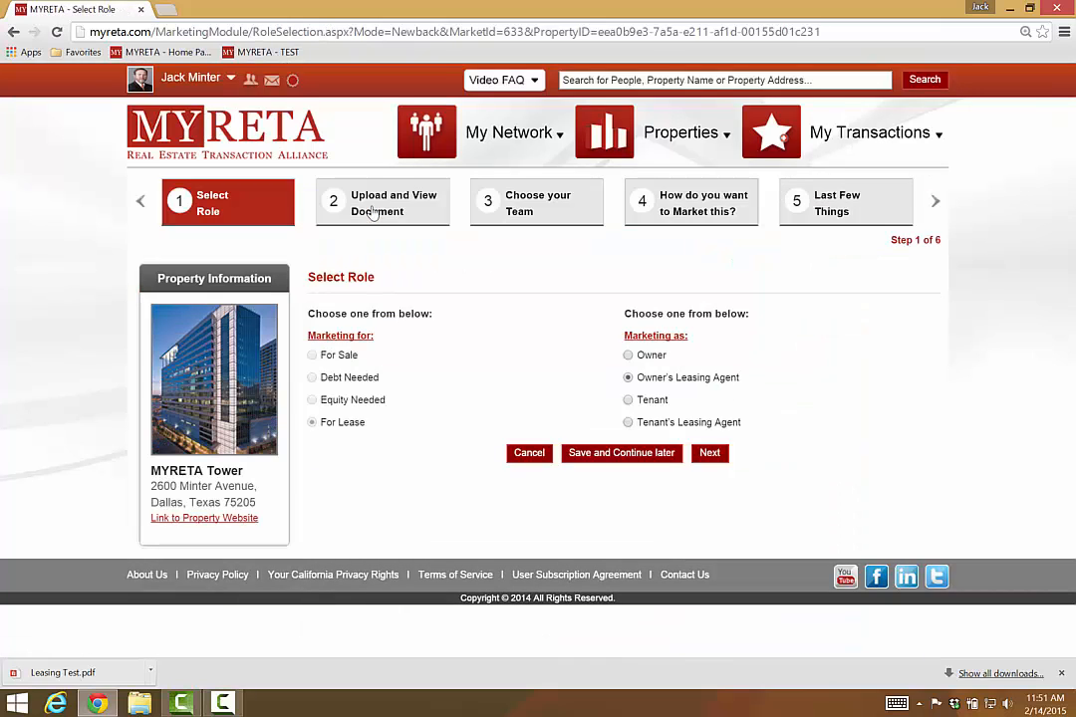
Step: Search for 'myreta' and open the MYRETA Tower property page
left_click(578, 82)
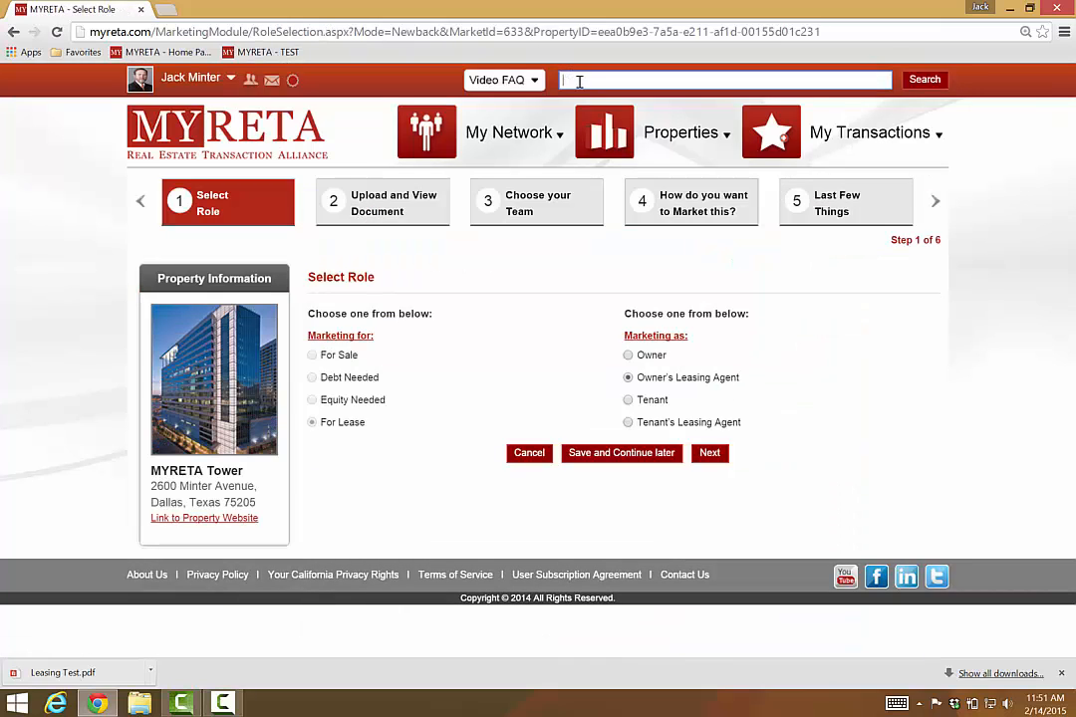
type("myreta to")
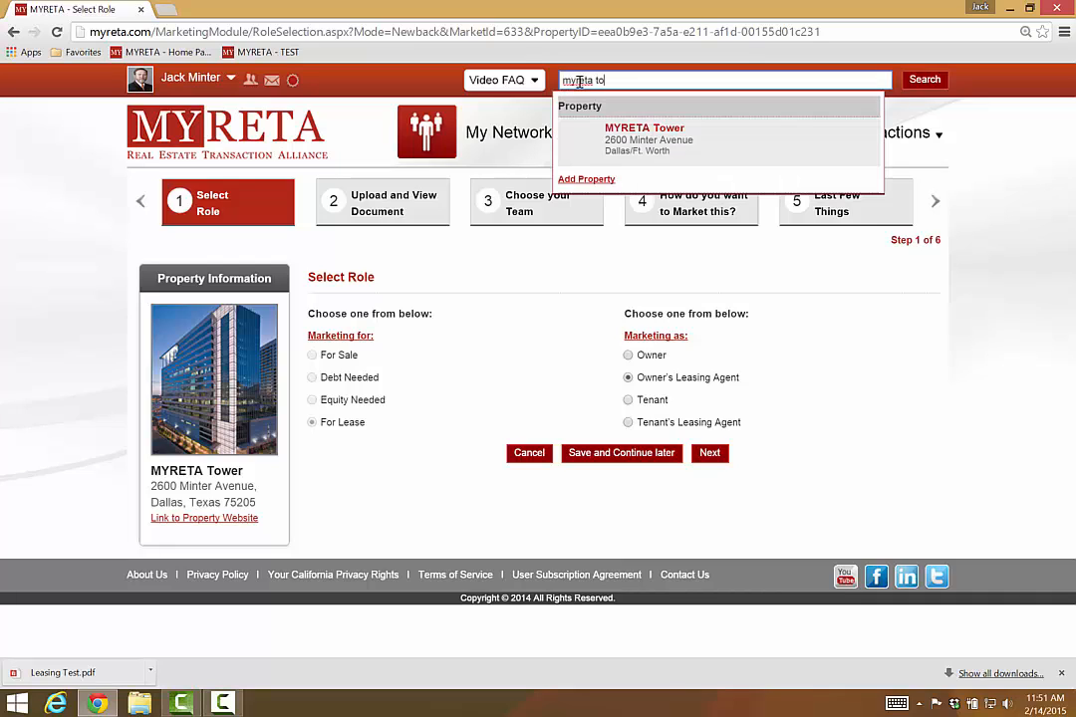
left_click(662, 151)
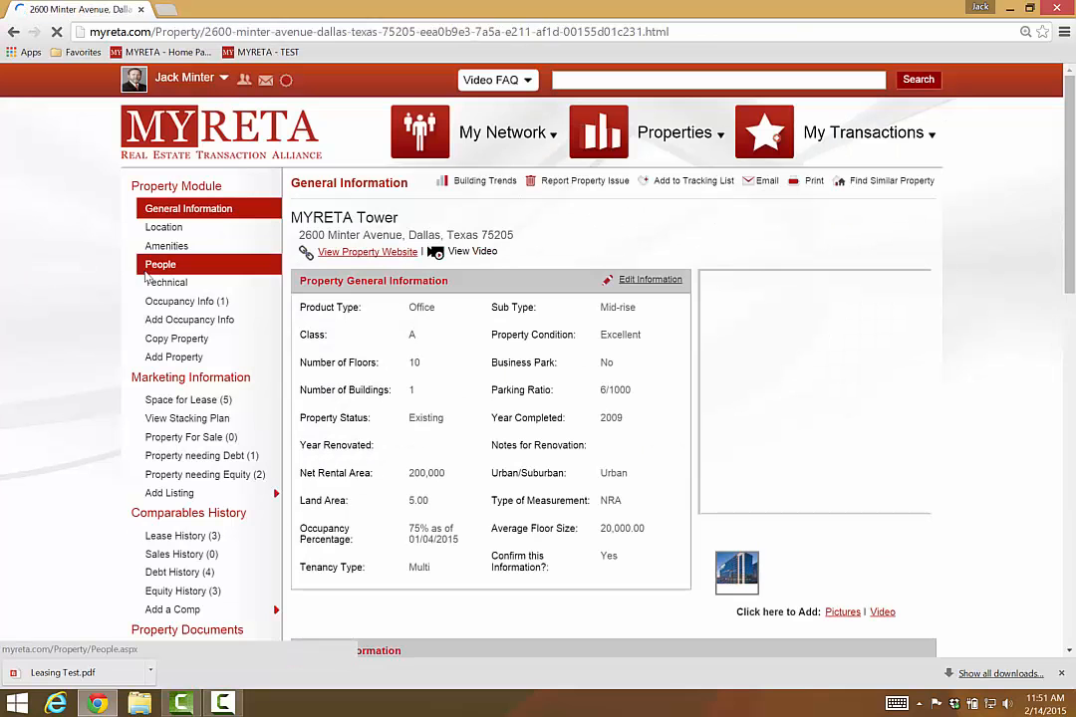
Step: Choose Create Marketing Campaign under Add Listing for MYRETA Tower
scroll(84, 325, "down", 2)
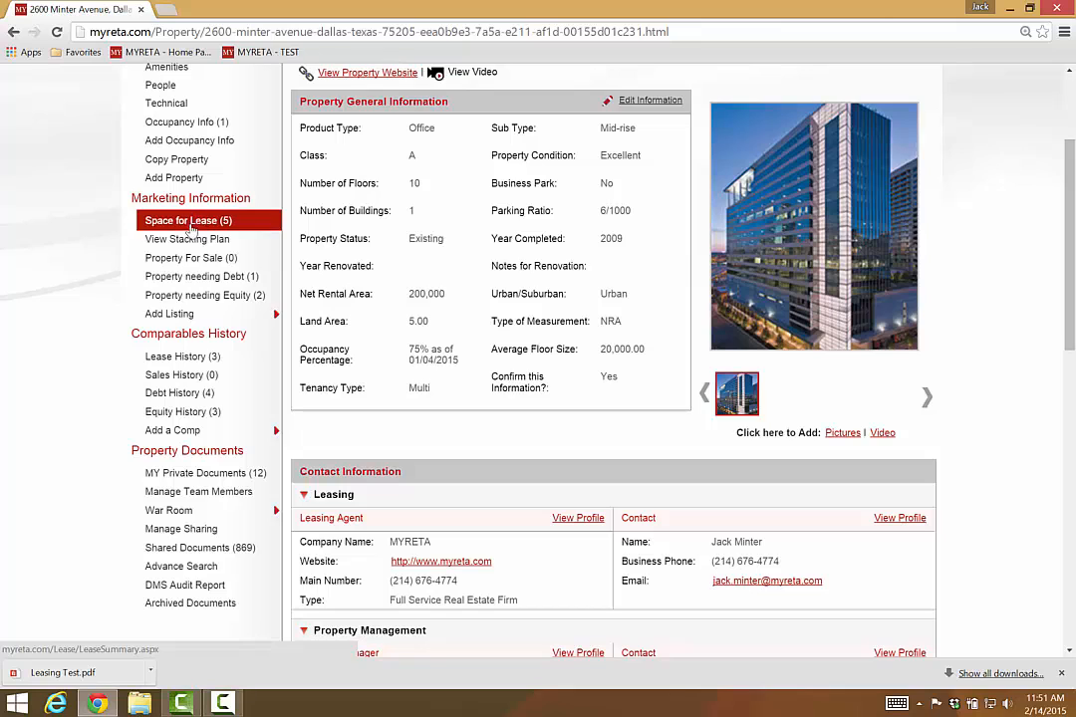
mouse_move(168, 315)
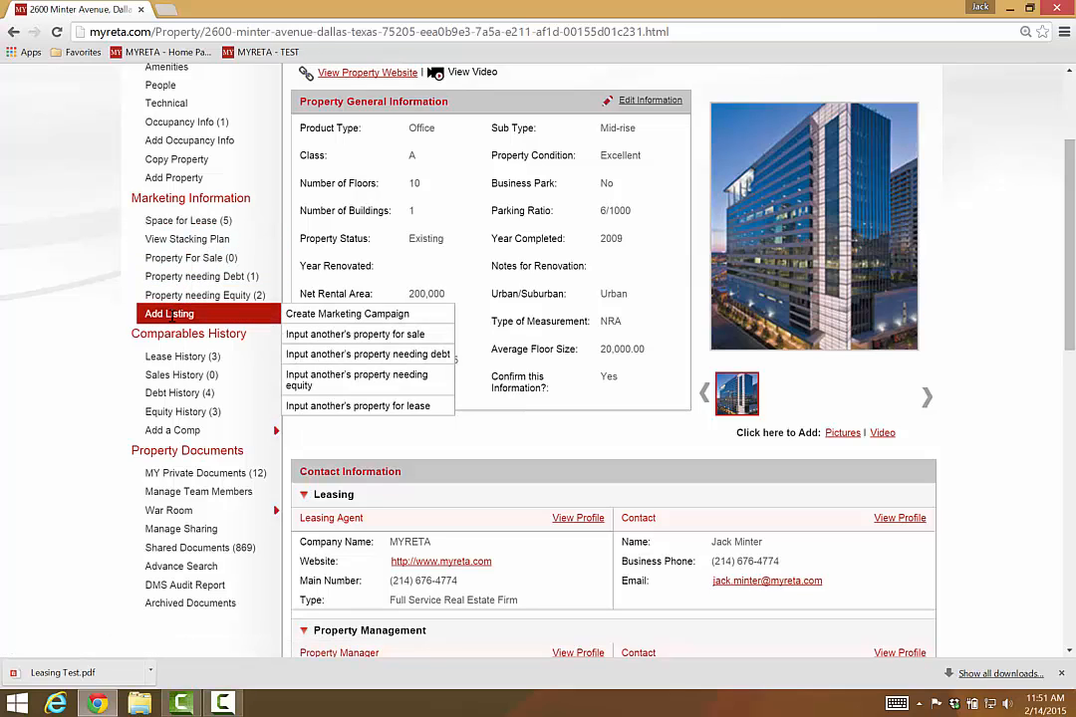
left_click(334, 315)
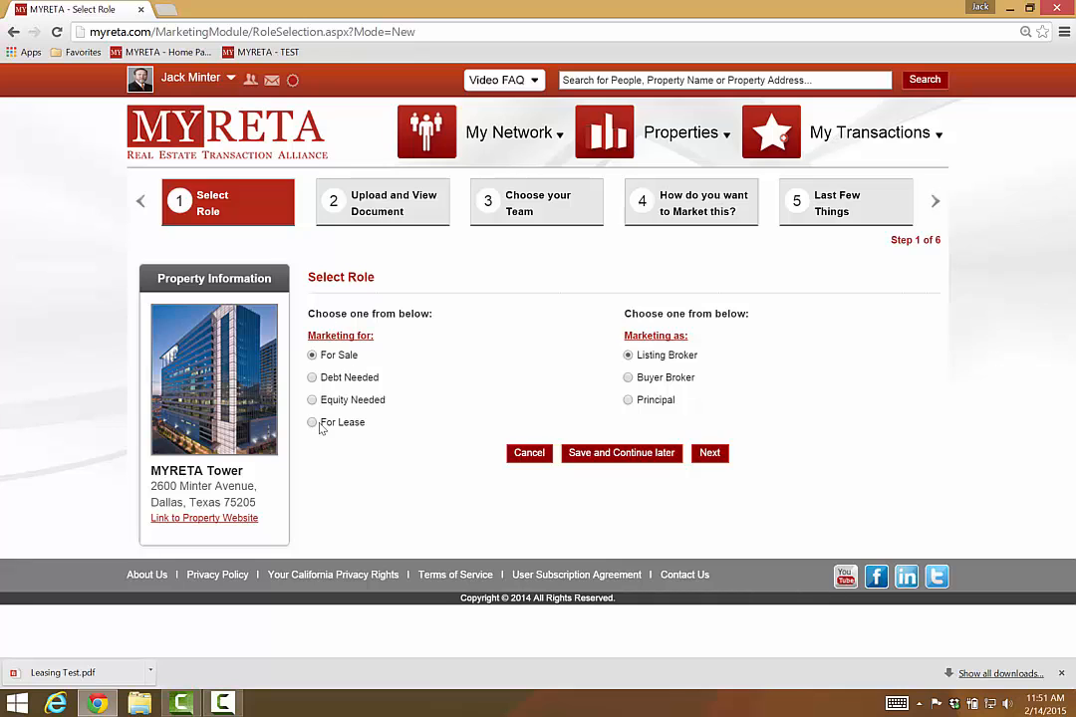
Step: Set the campaign to For Lease as Owner's Leasing Agent and continue to document upload
left_click(313, 423)
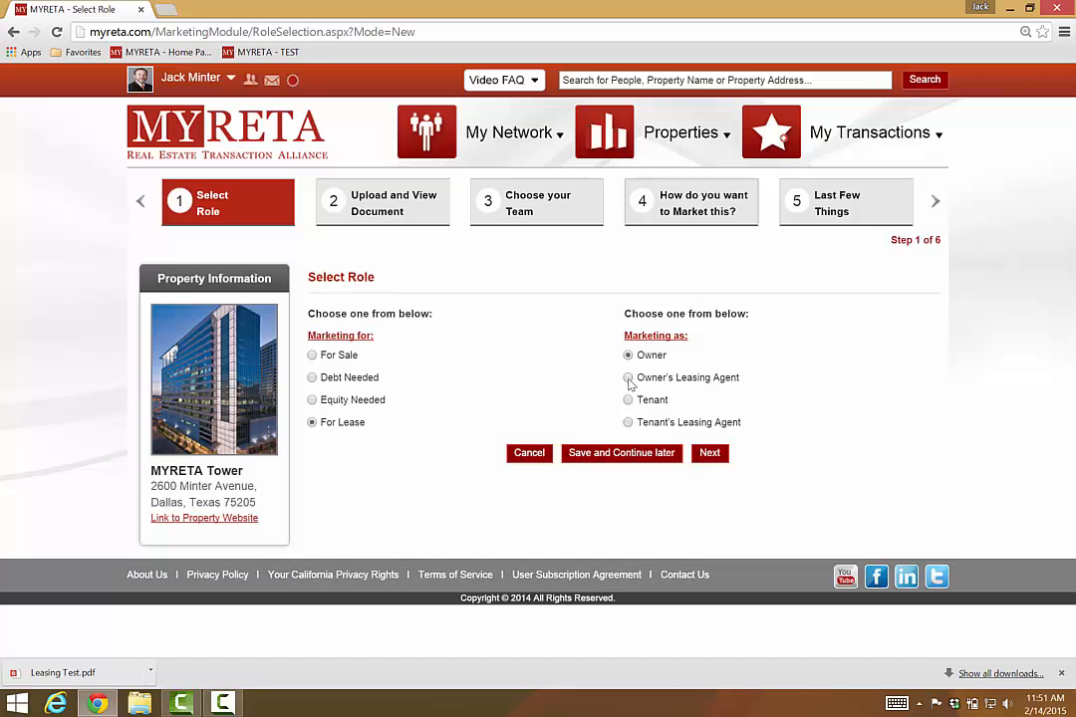
left_click(629, 378)
left_click(708, 453)
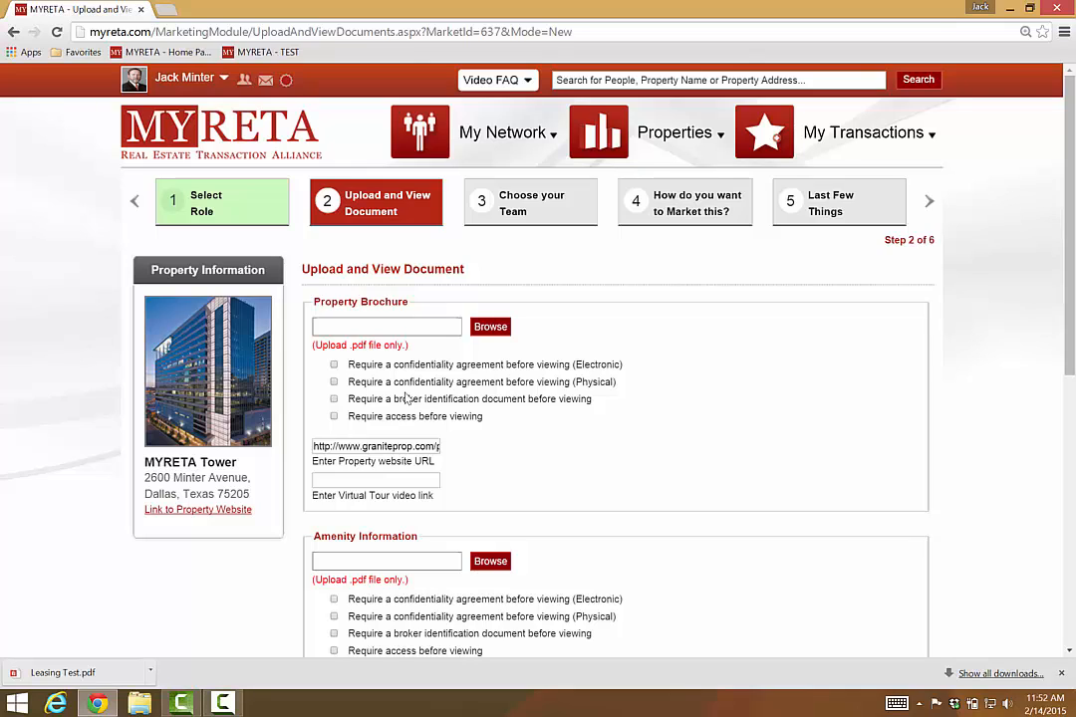
Step: Upload Leasing Test.pdf as the Property Brochure
left_click(488, 327)
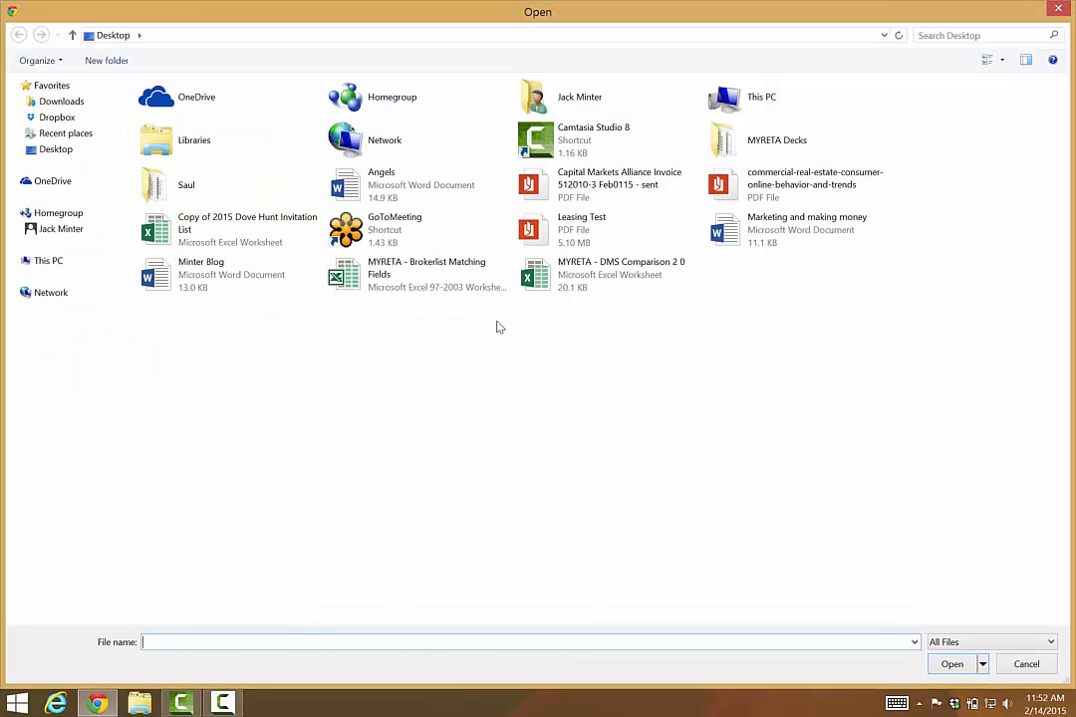
double_click(601, 239)
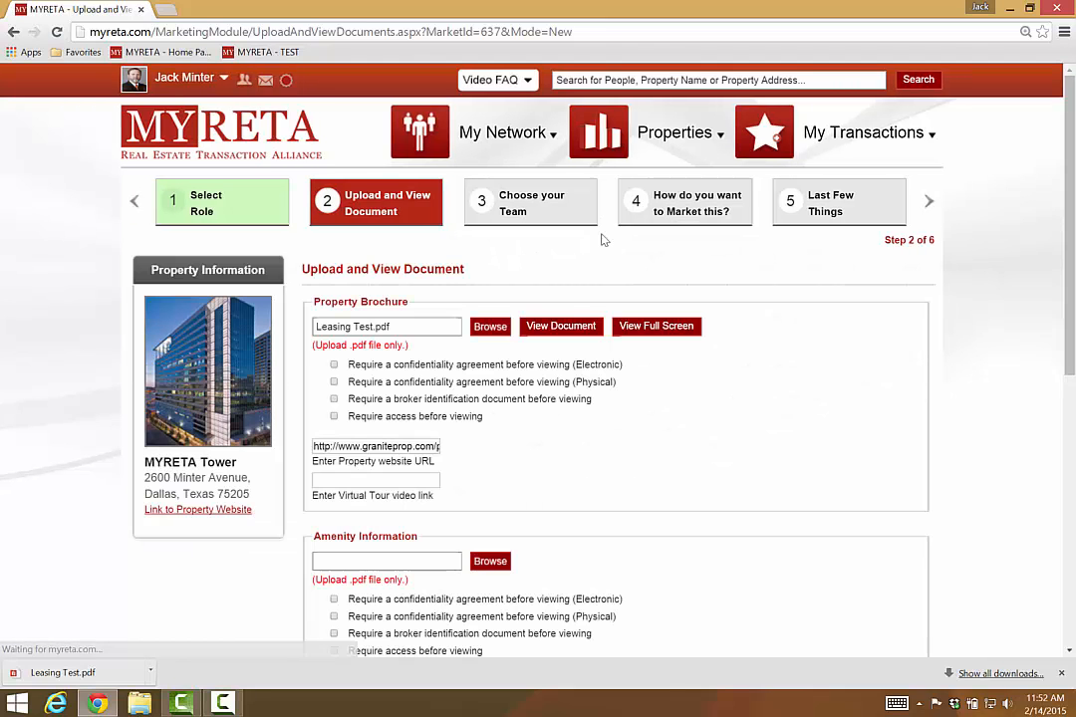
Step: Review the uploaded documents page to the bottom and advance to Choose your Team
scroll(602, 240, "down", 1)
scroll(602, 240, "down", 2)
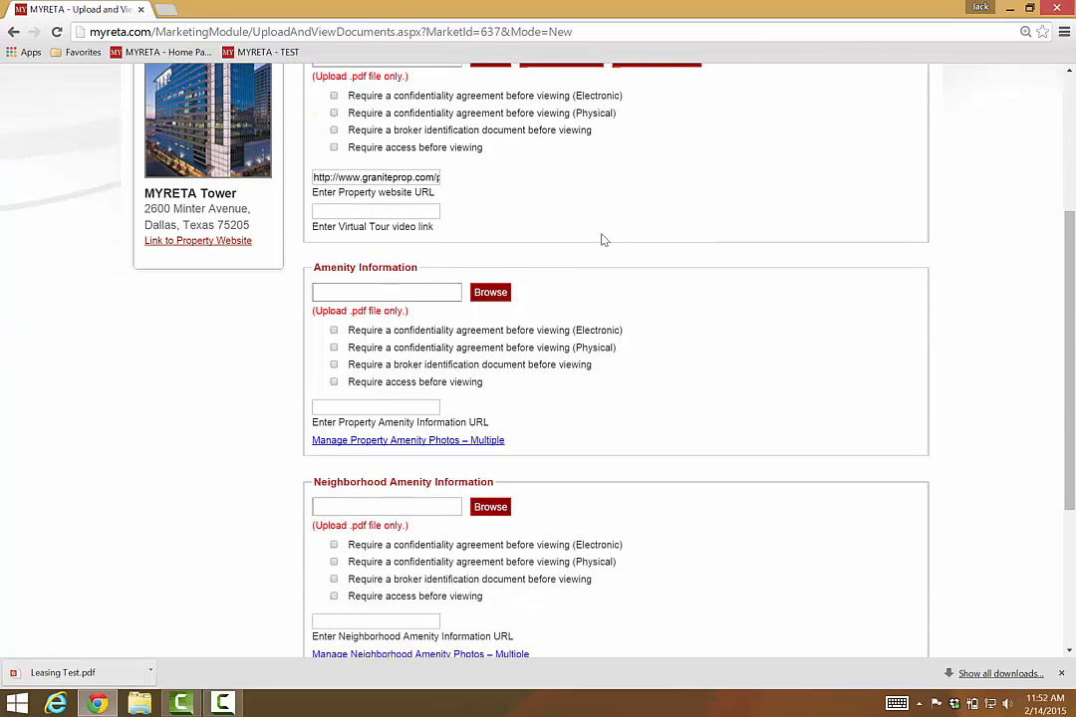
scroll(601, 240, "down", 2)
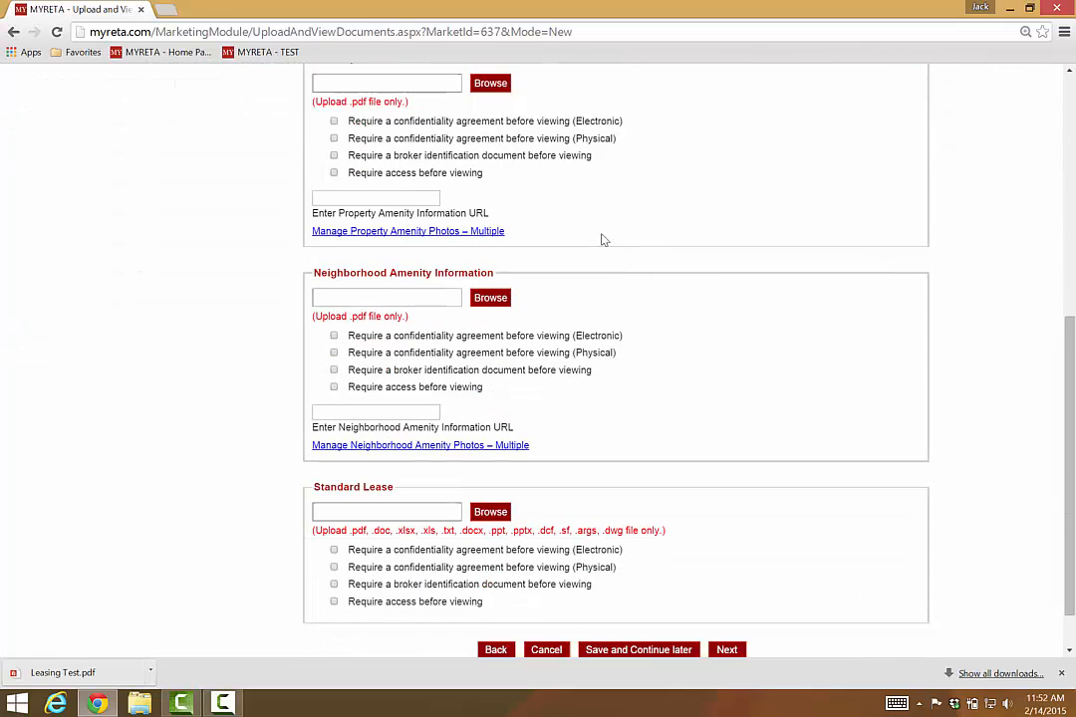
scroll(602, 240, "down", 1)
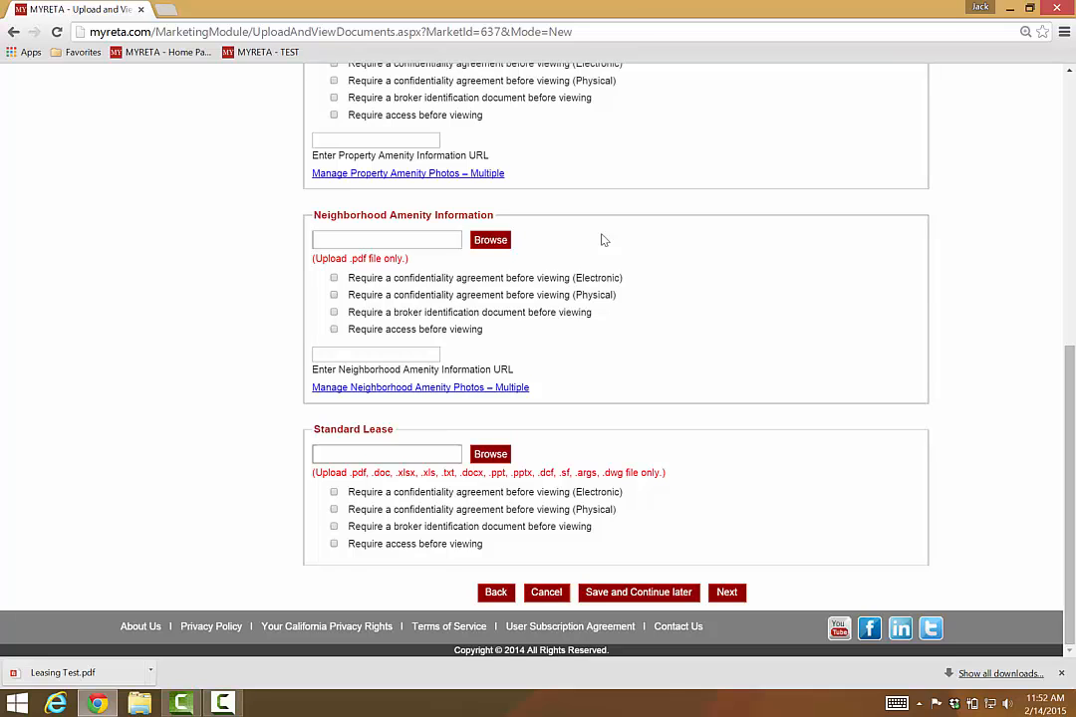
scroll(601, 240, "up", 4)
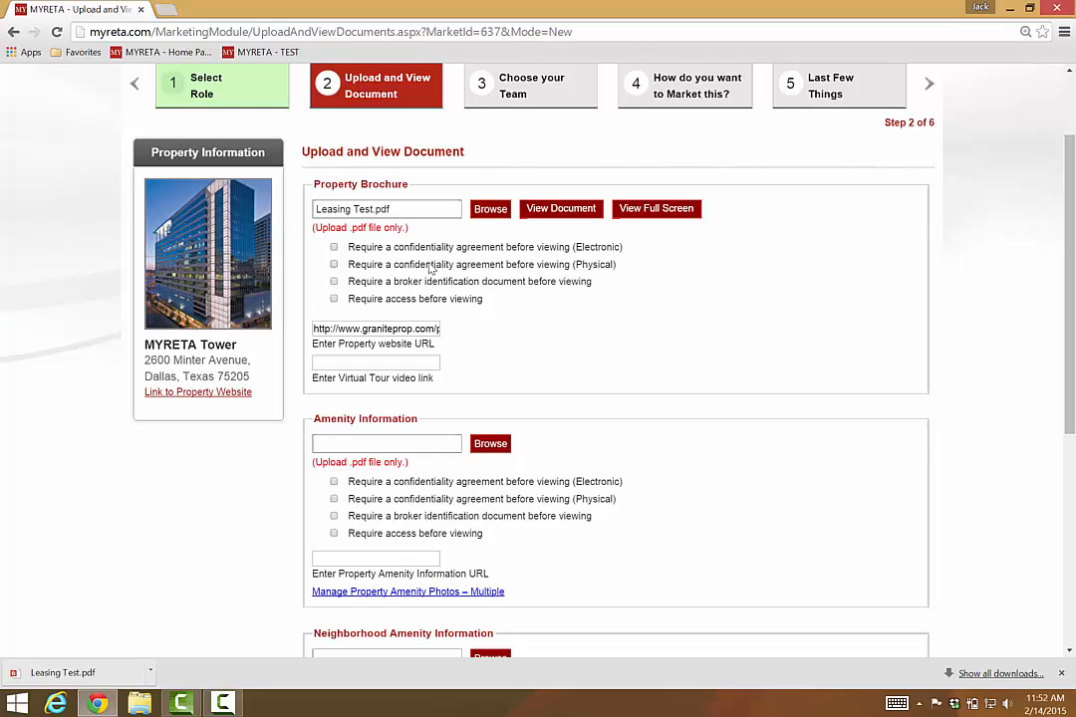
right_click(653, 355)
left_click(611, 356)
scroll(611, 356, "down", 4)
scroll(612, 356, "down", 1)
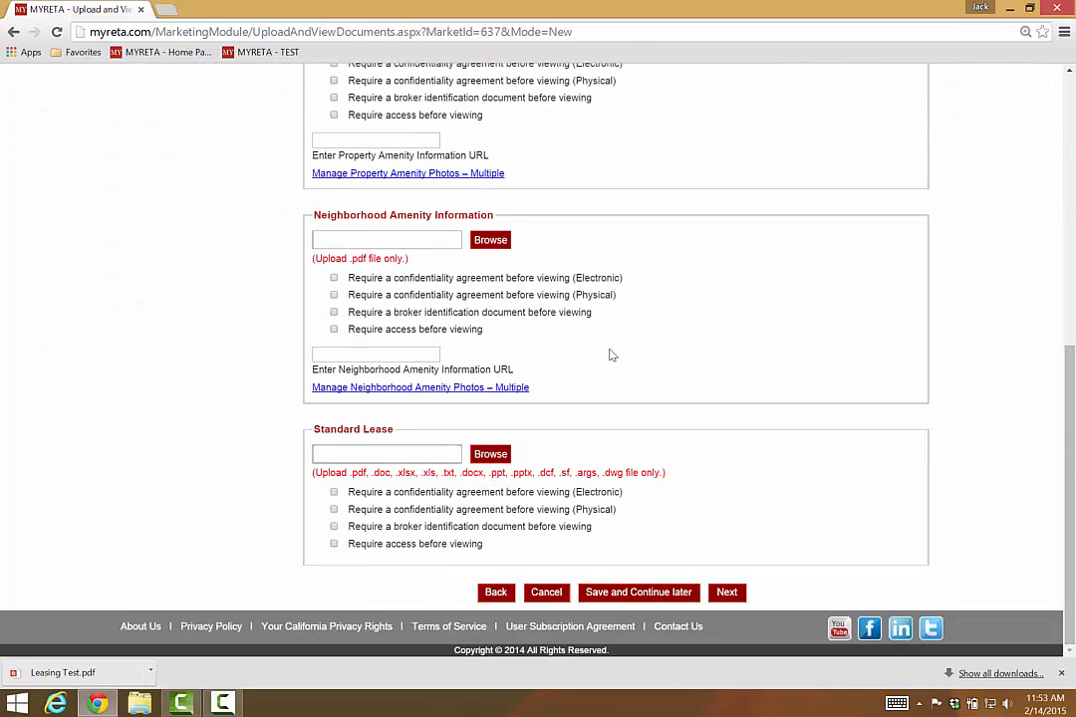
left_click(726, 592)
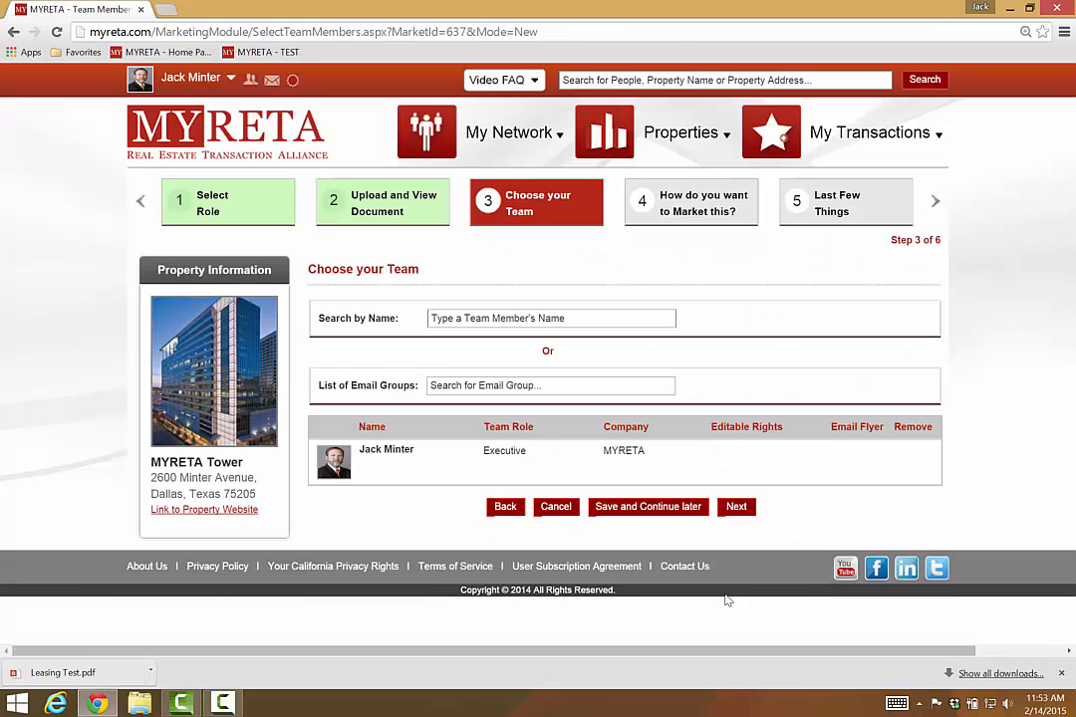
Step: Add a colleague found by name search to the team with Email Flyer enabled, then continue
left_click(470, 320)
type("et")
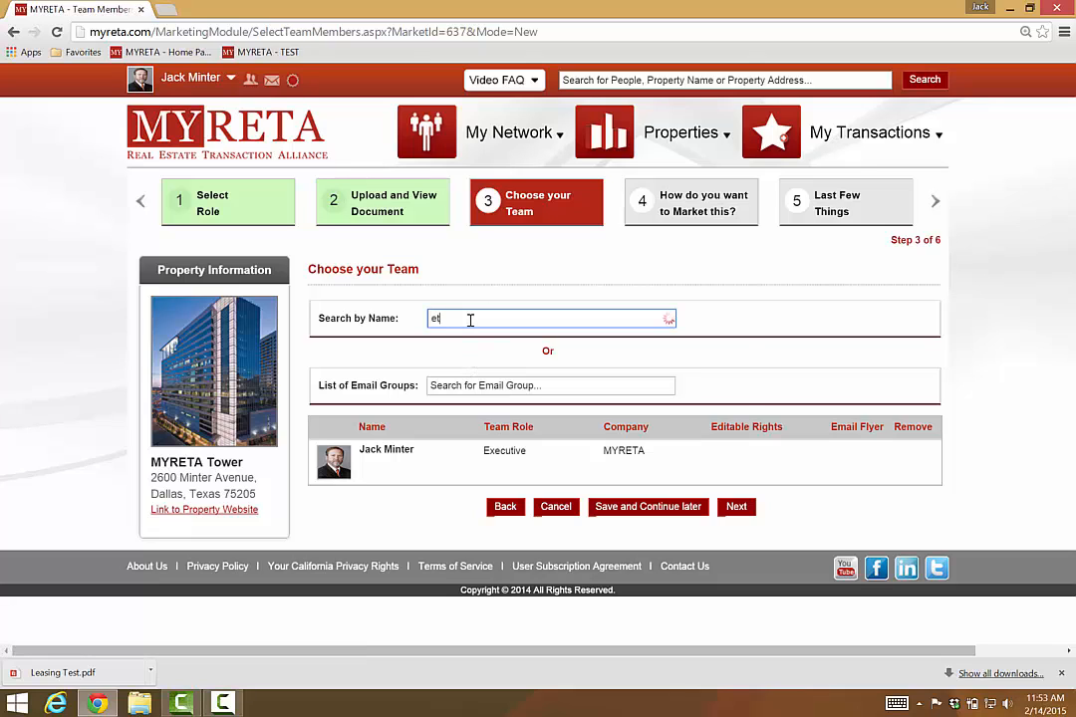
type("h")
left_click(491, 361)
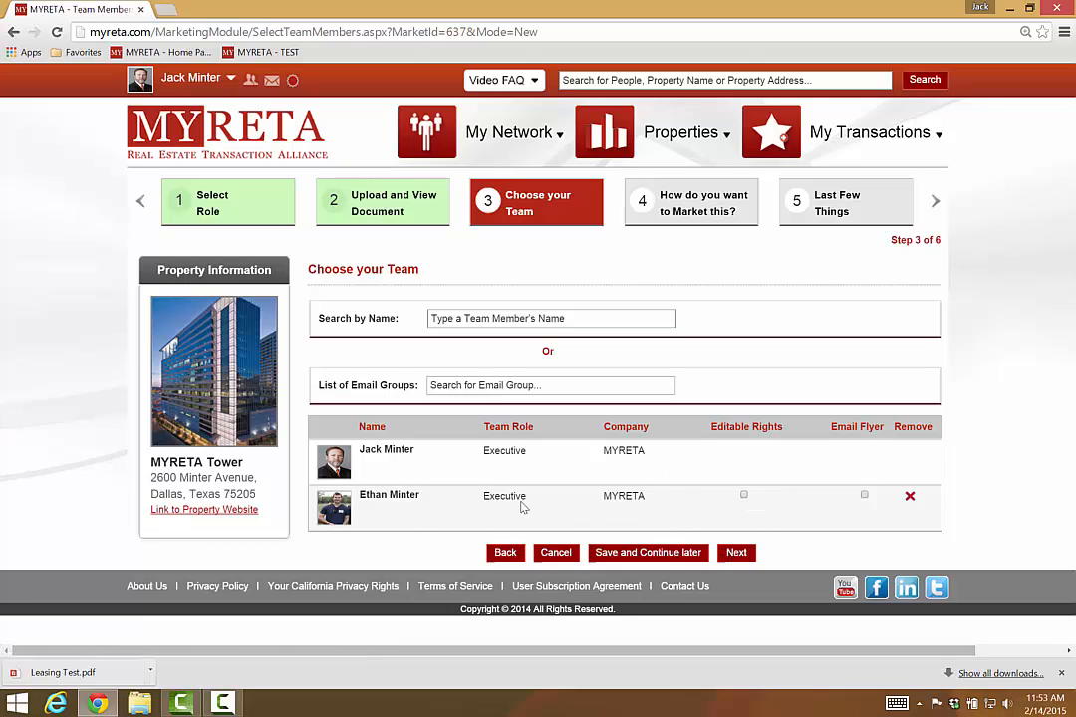
left_click(864, 495)
left_click(741, 554)
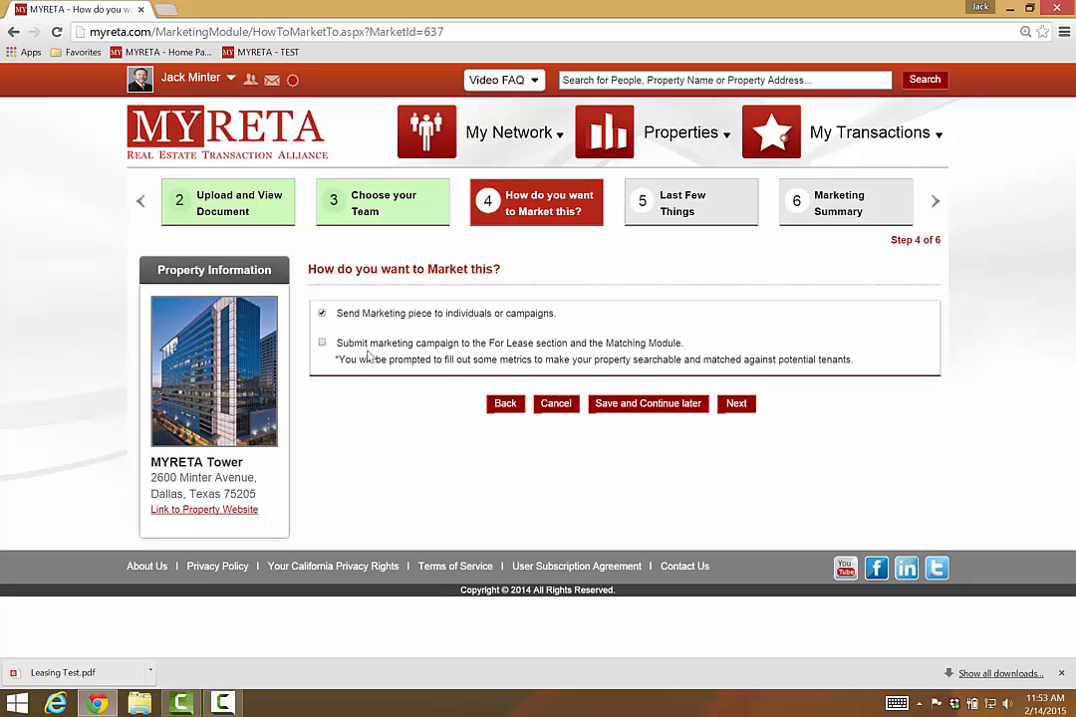
Step: Add one MYRETA user from the name suggestions to the Final list of market to
left_click(734, 408)
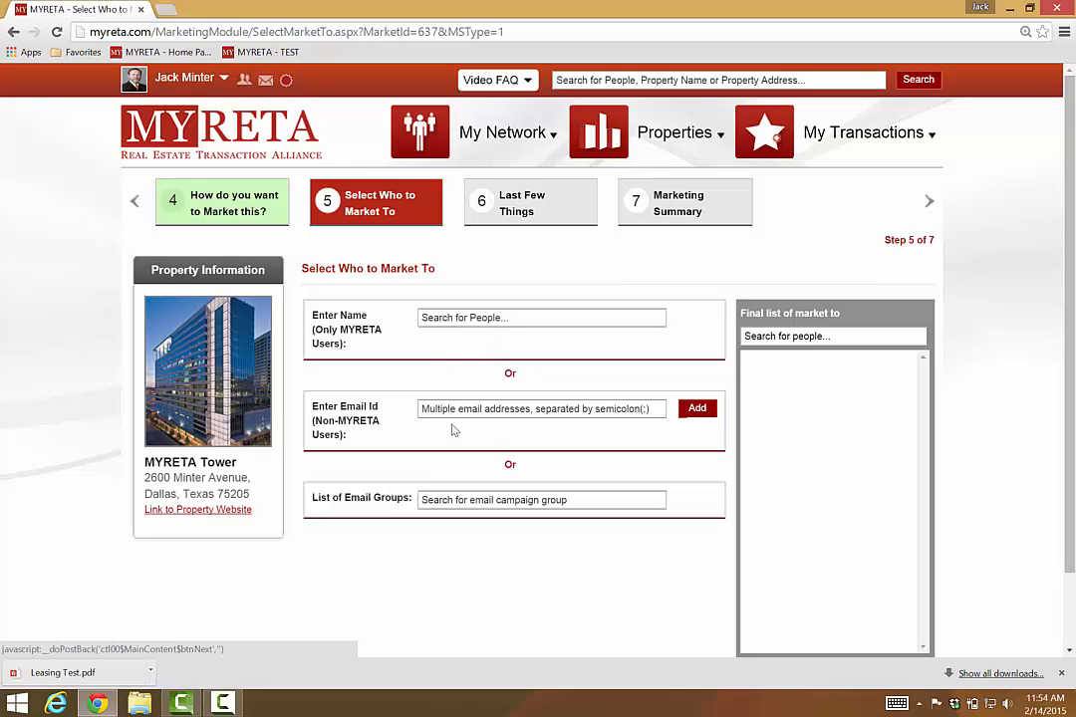
left_click(461, 325)
type("j")
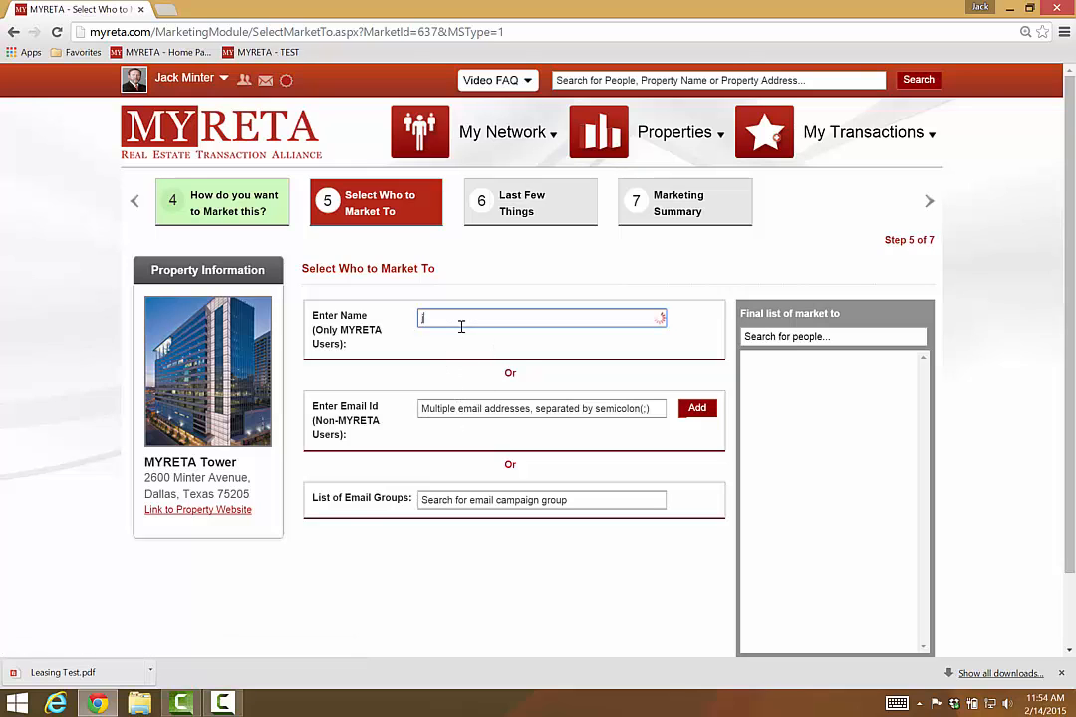
type("ack m")
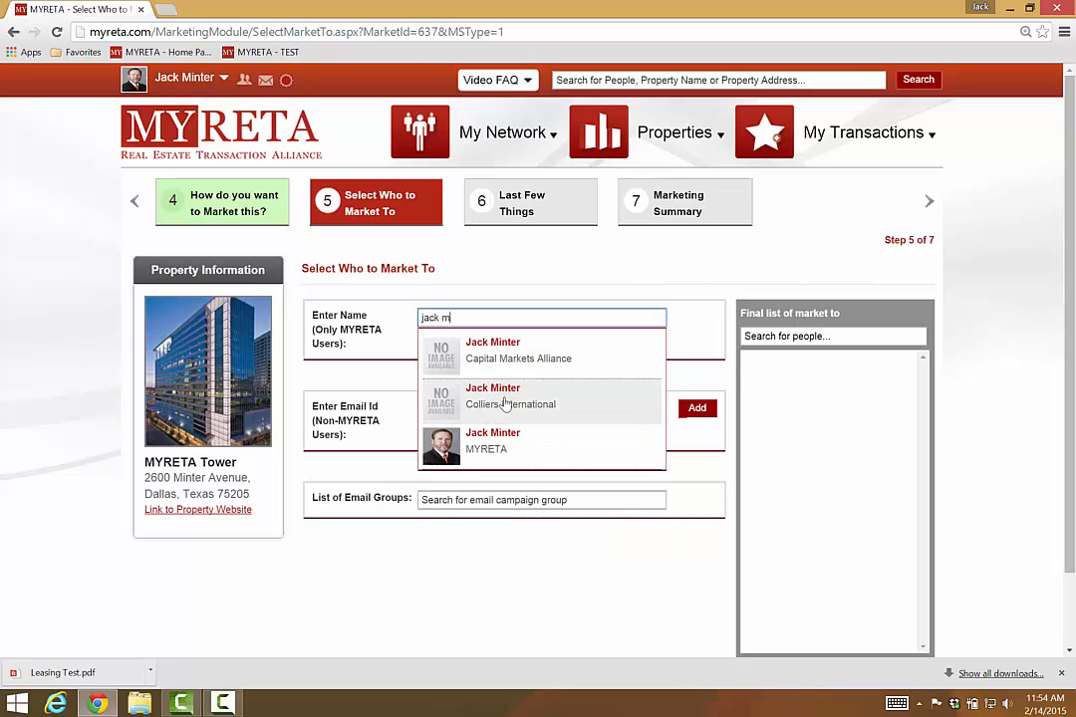
left_click(509, 402)
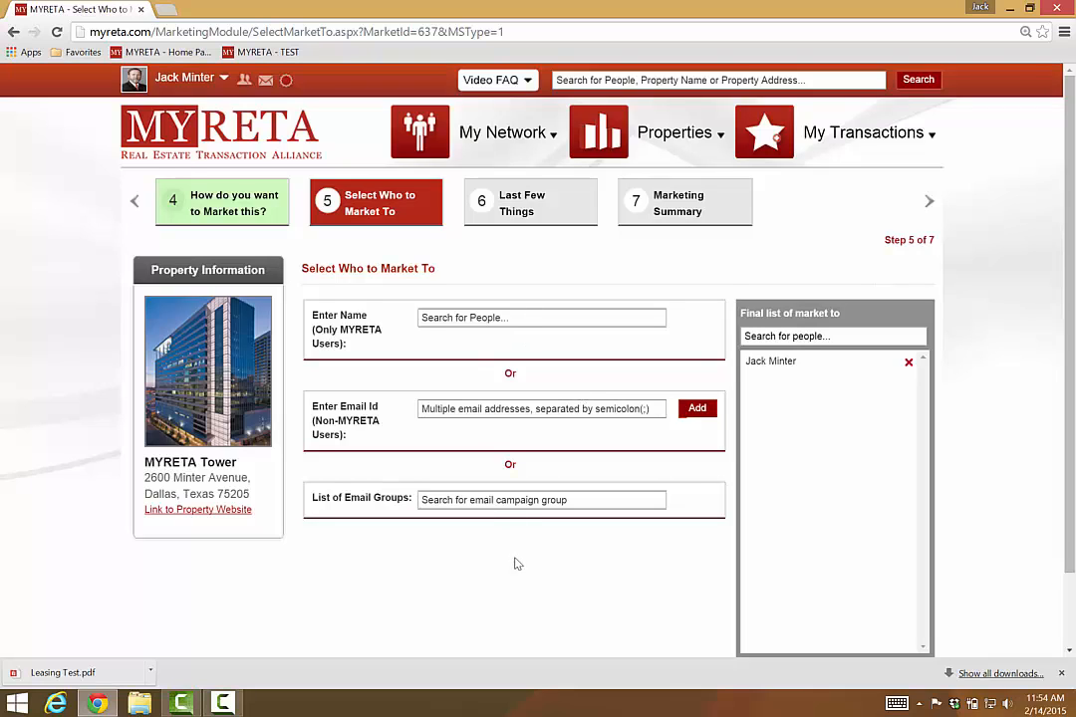
scroll(516, 563, "down", 2)
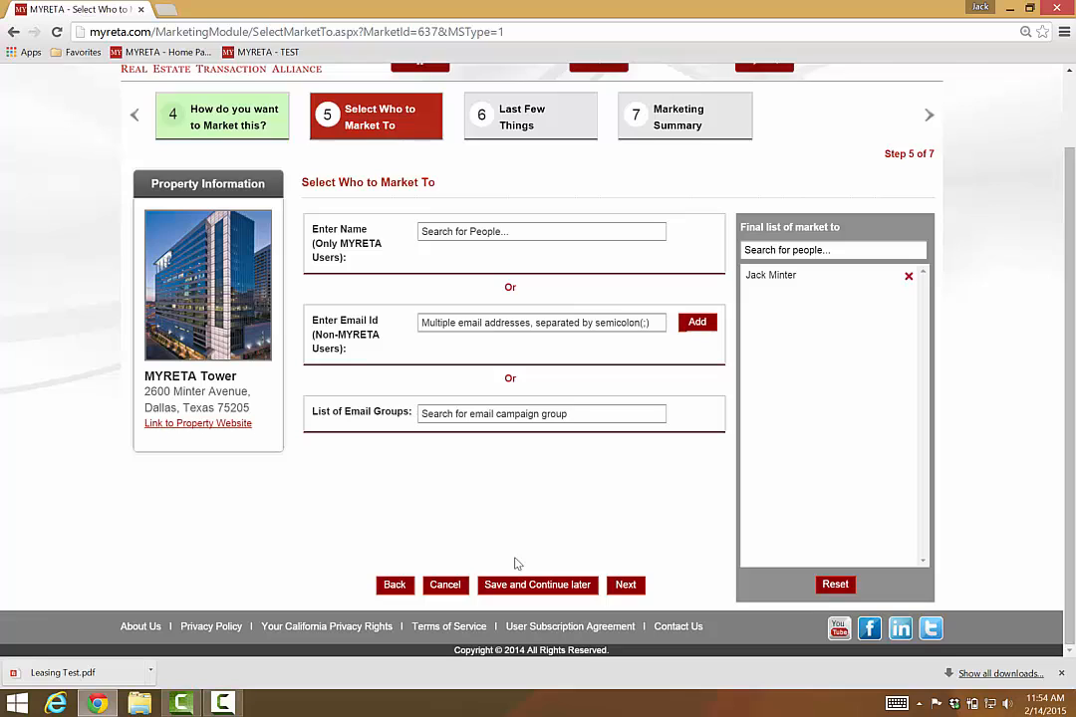
left_click(628, 585)
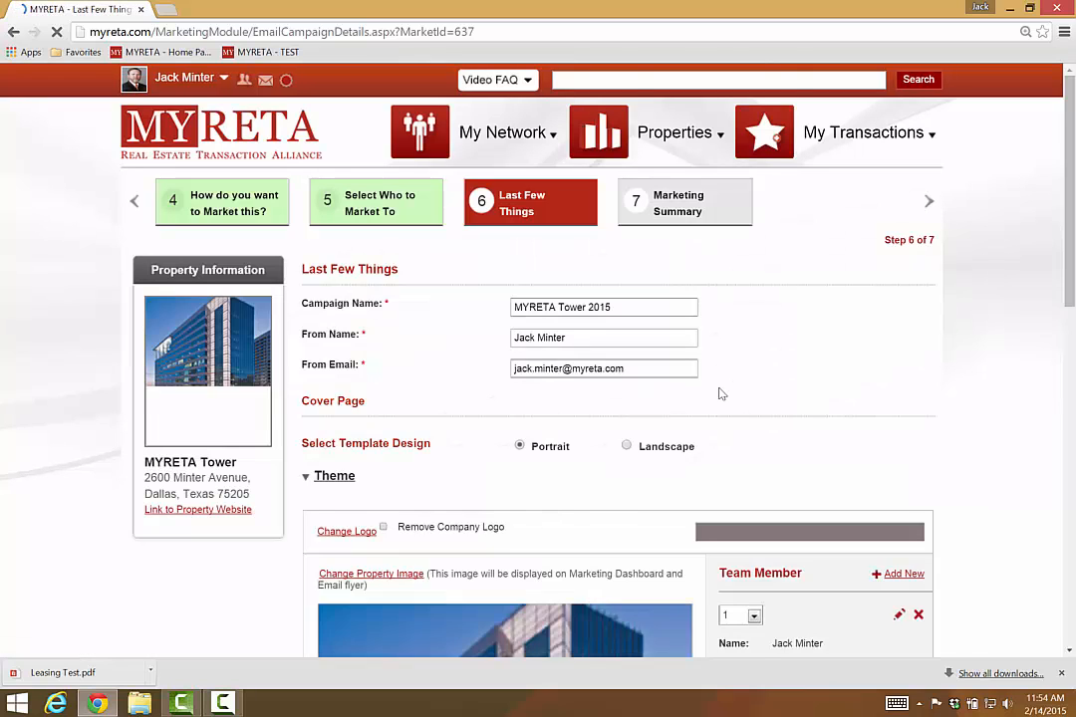
Step: Rename the campaign to 'MYRETA Tower test 2015'
scroll(1006, 377, "down", 1)
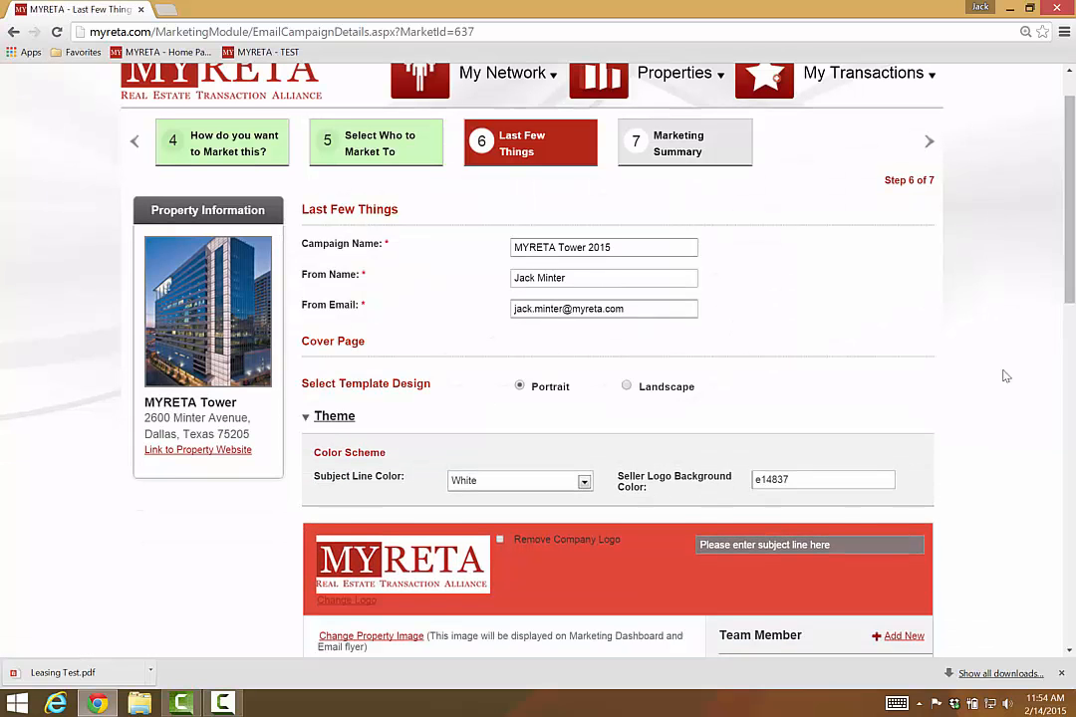
scroll(1006, 377, "down", 3)
scroll(1005, 376, "up", 1)
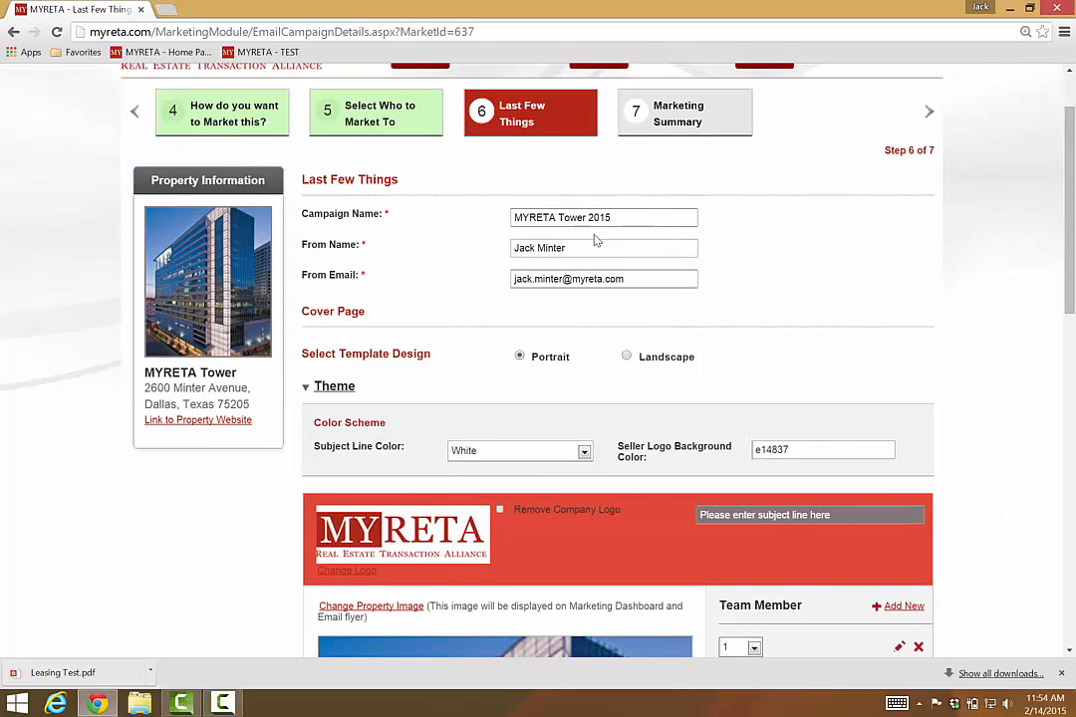
left_click_drag(627, 218, 592, 219)
type("Tower test")
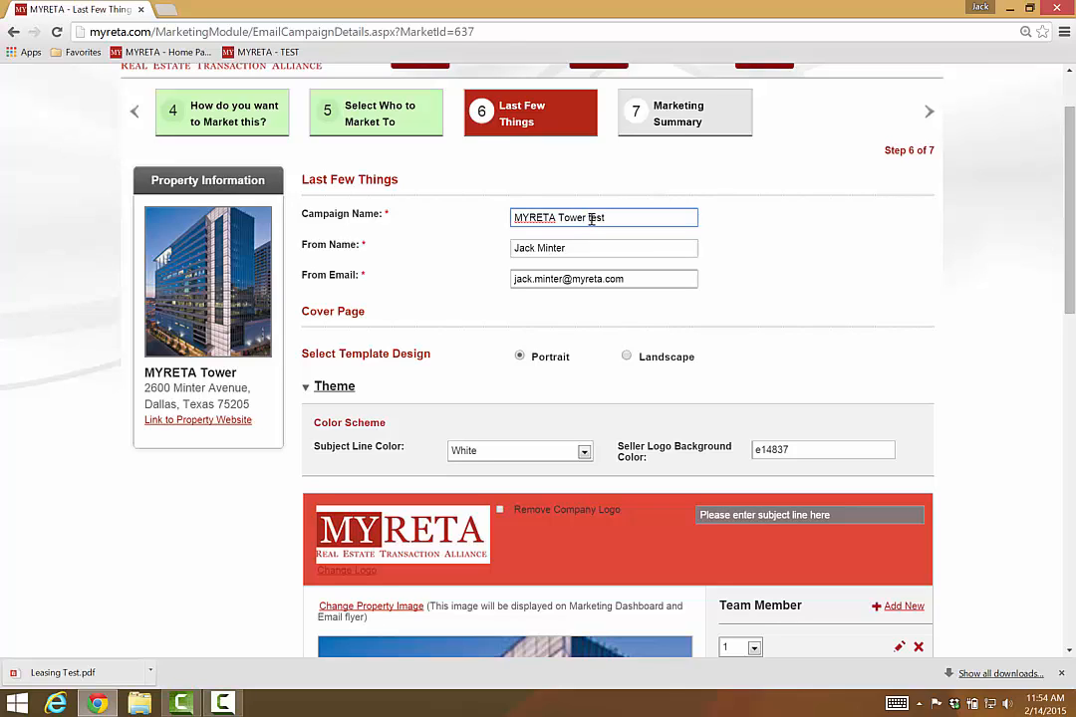
type(" 2015")
Step: Scroll down to the Portrait flyer with team members, property image and brochure links
left_click(1070, 650)
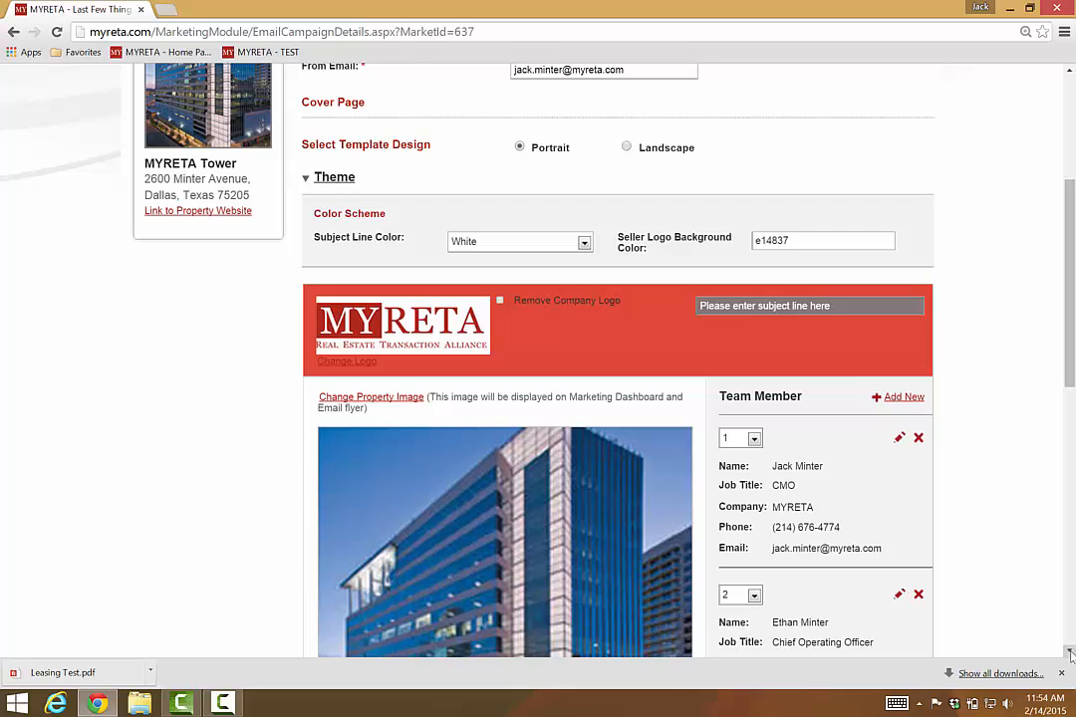
left_click(1070, 652)
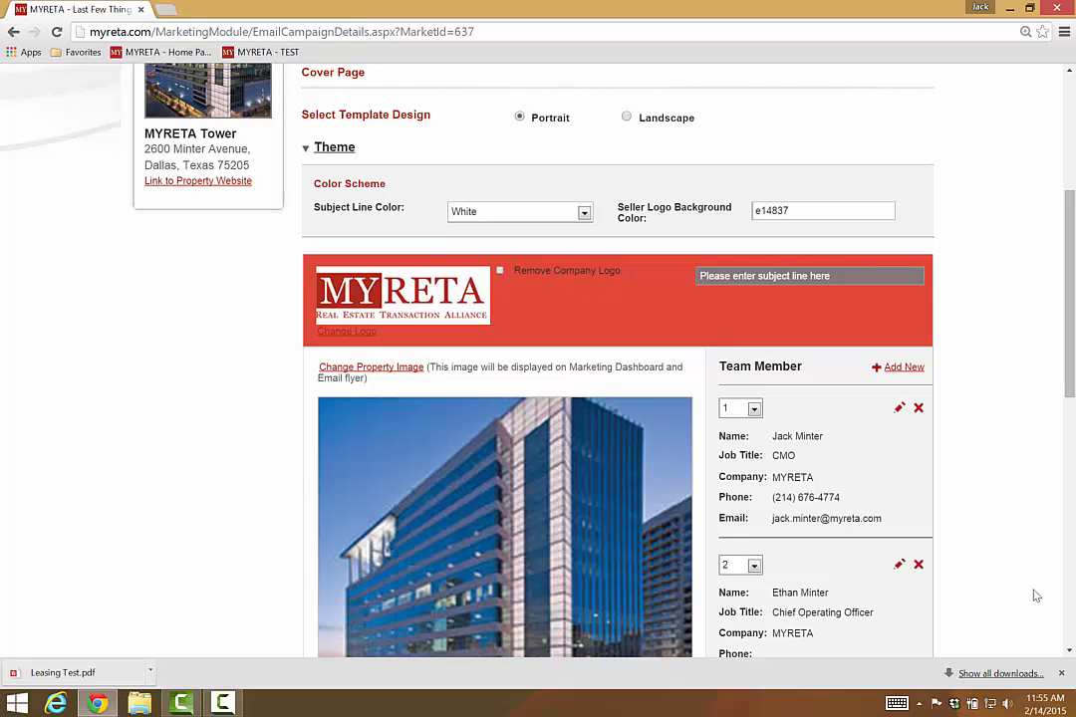
left_click(1068, 650)
left_click_drag(1068, 650, 1069, 650)
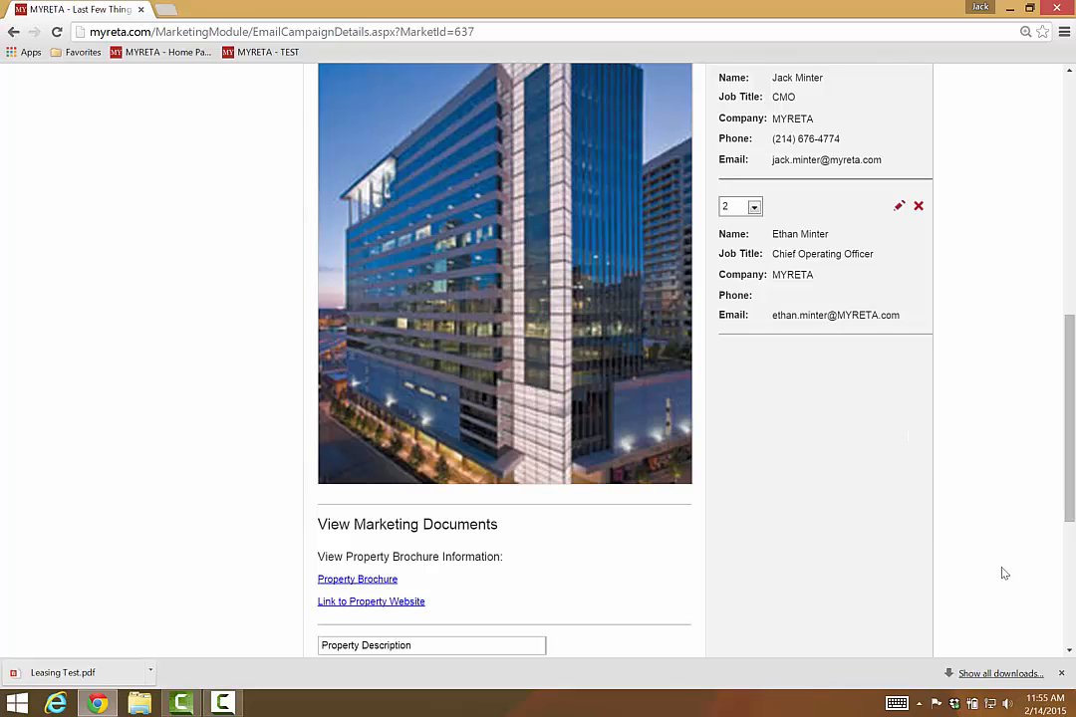
Step: Add a description item titled 'Test' with body text 'Test', then preview the email
scroll(733, 453, "down", 5)
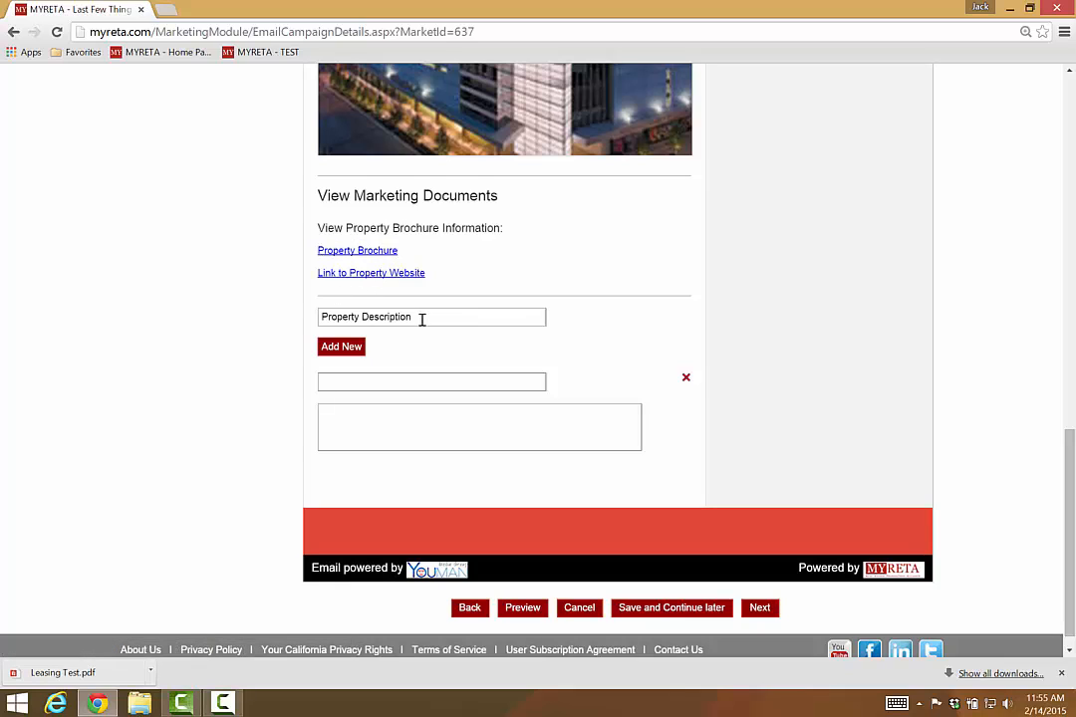
left_click(369, 384)
type("Te")
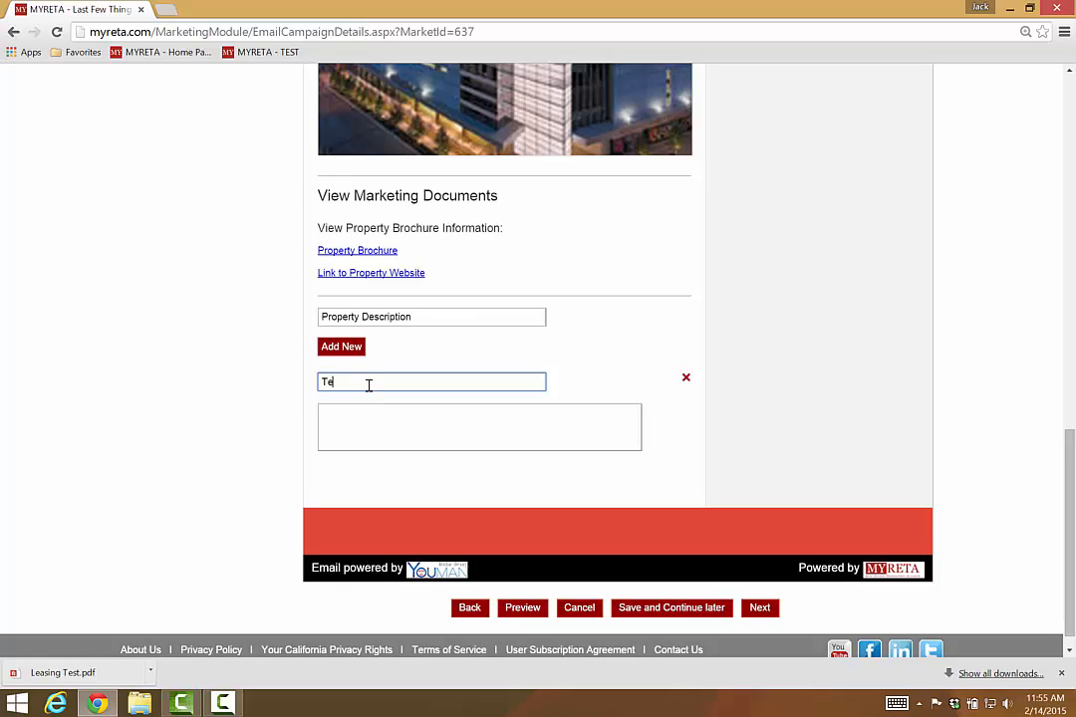
type("st")
left_click(350, 420)
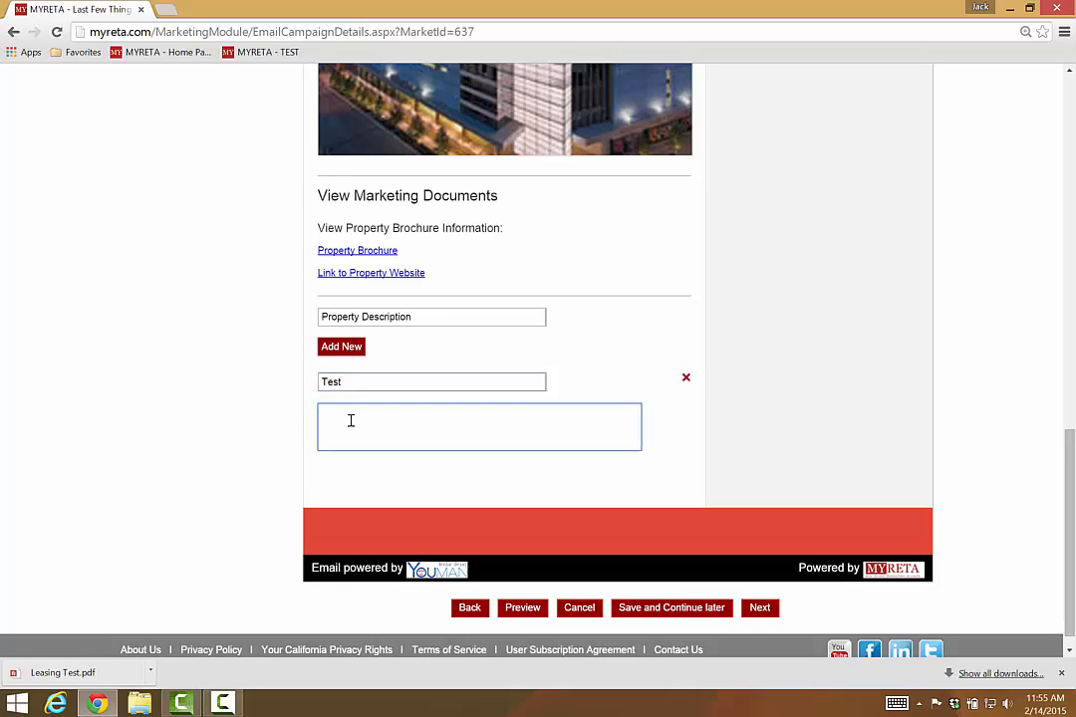
type("Test")
left_click(520, 607)
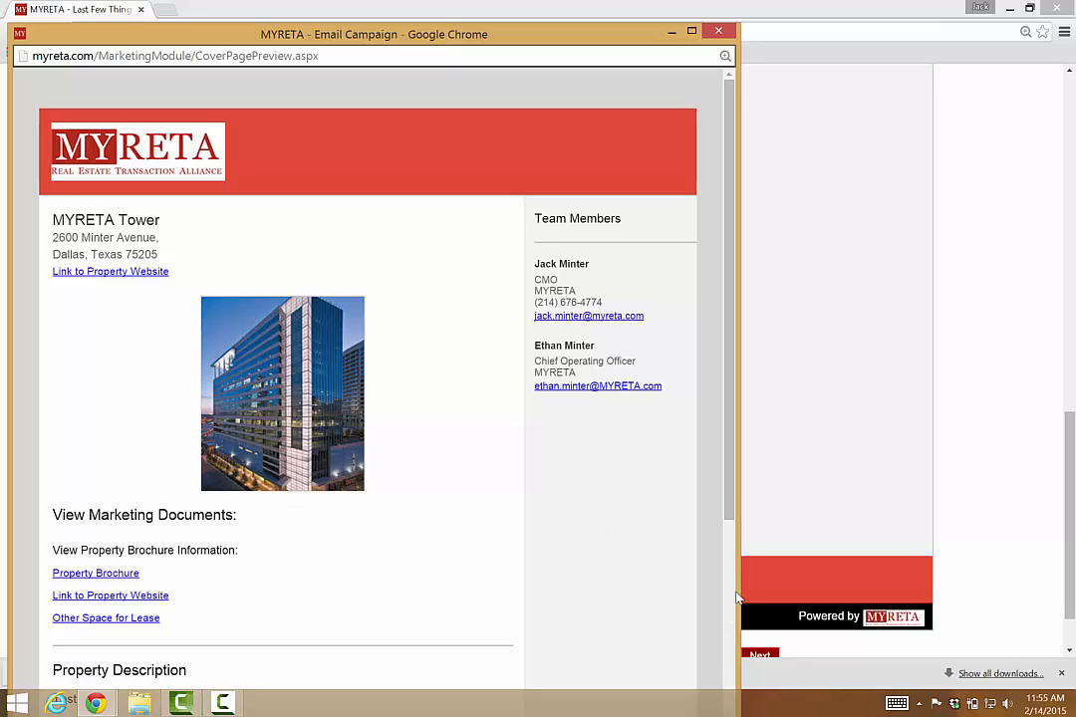
Step: Scroll the email preview down to the Test entry under Property Description
left_click_drag(730, 497, 735, 702)
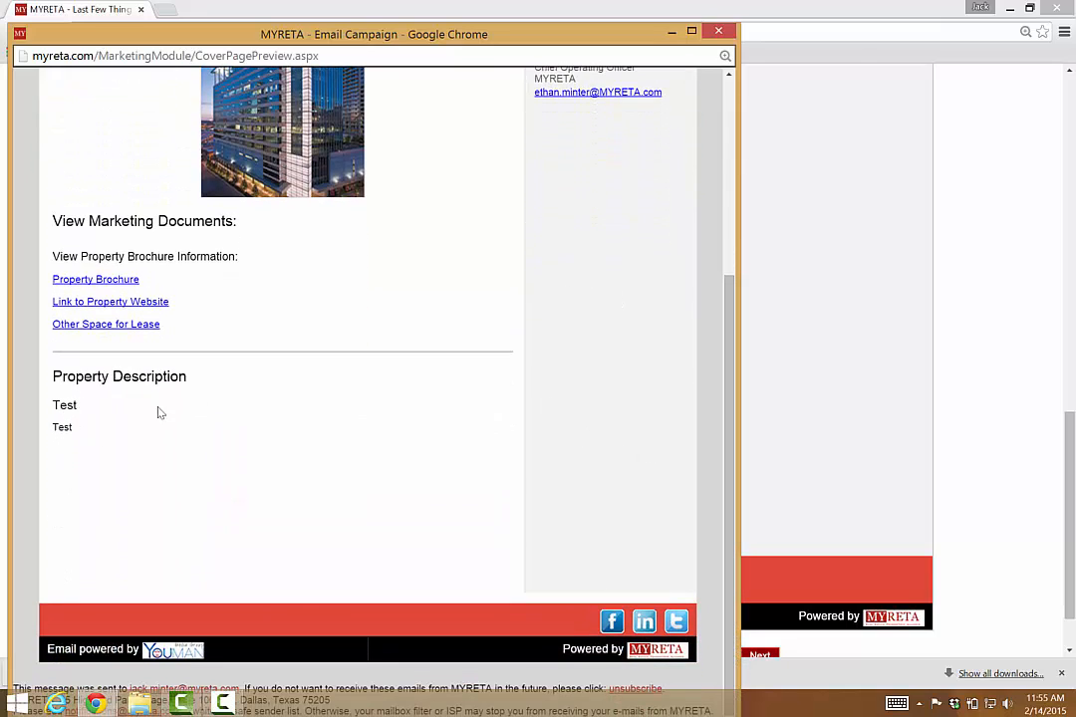
Step: Close the campaign preview, try advancing, and dismiss the missing cover page name warning
left_click(719, 33)
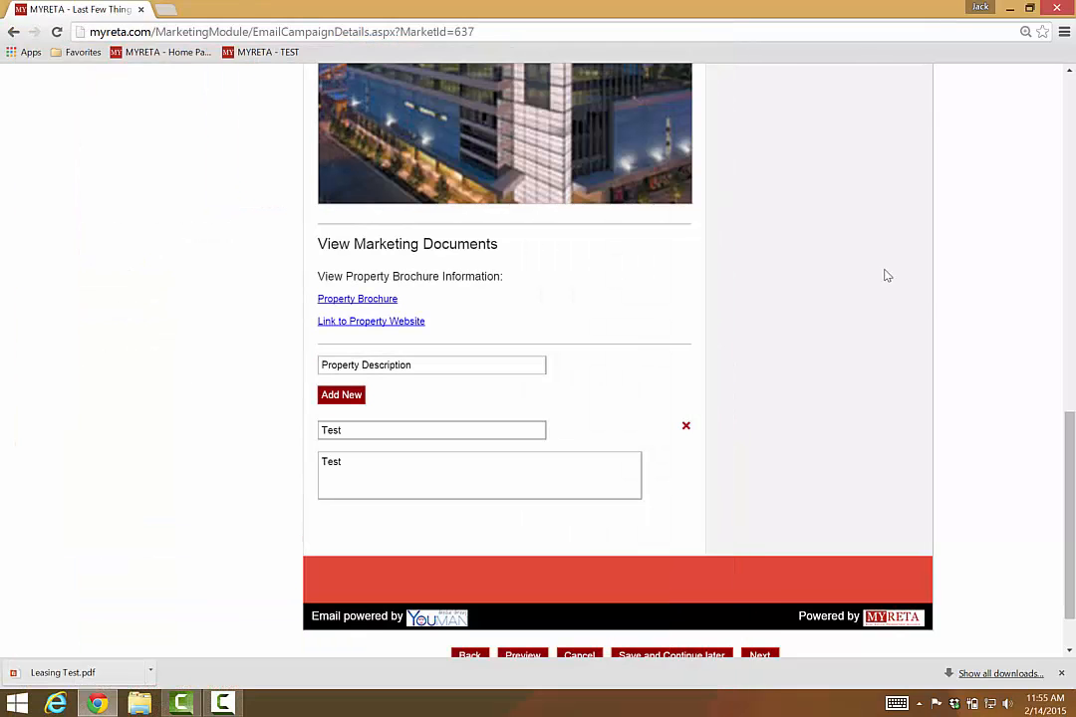
scroll(979, 366, "down", 1)
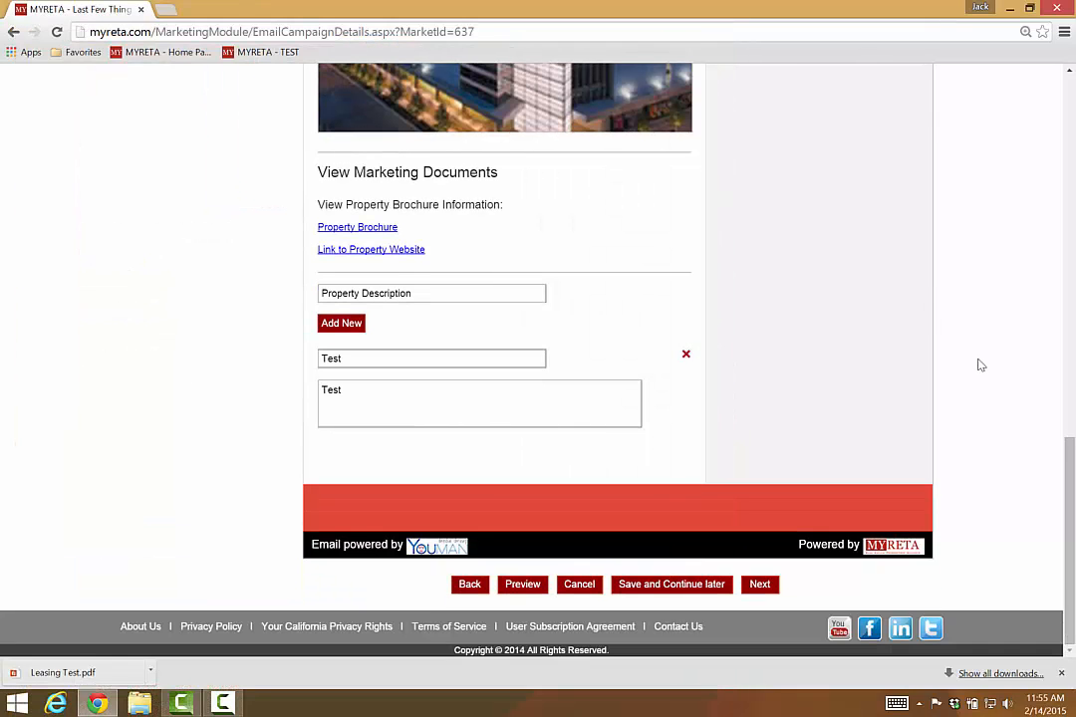
left_click(756, 588)
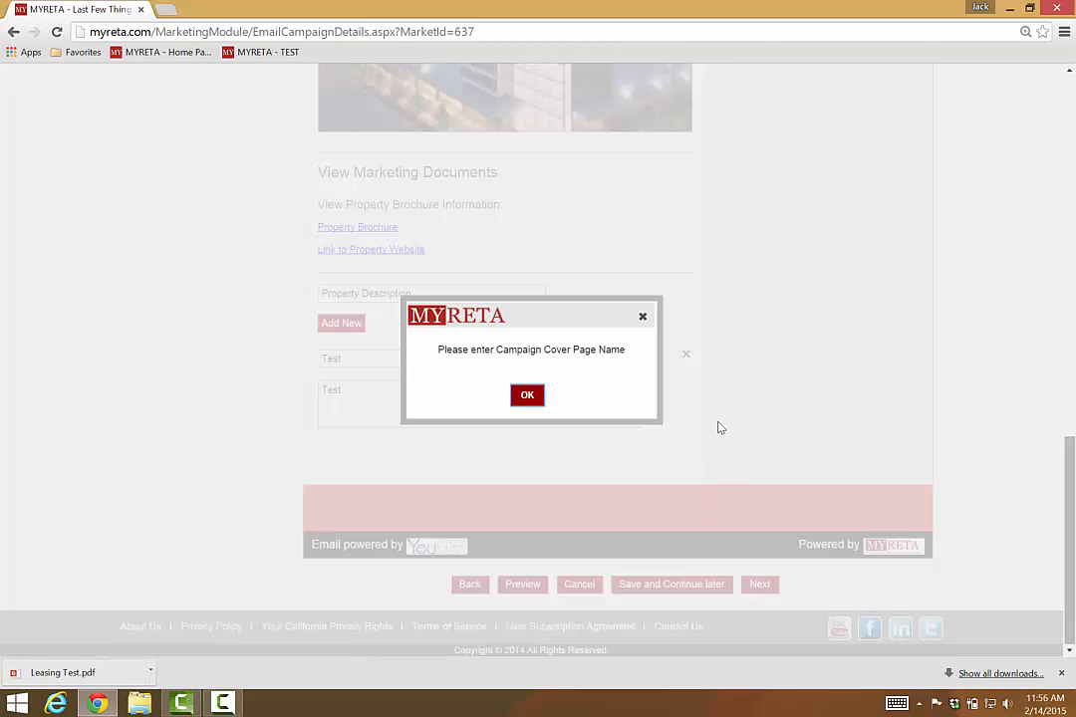
left_click(527, 395)
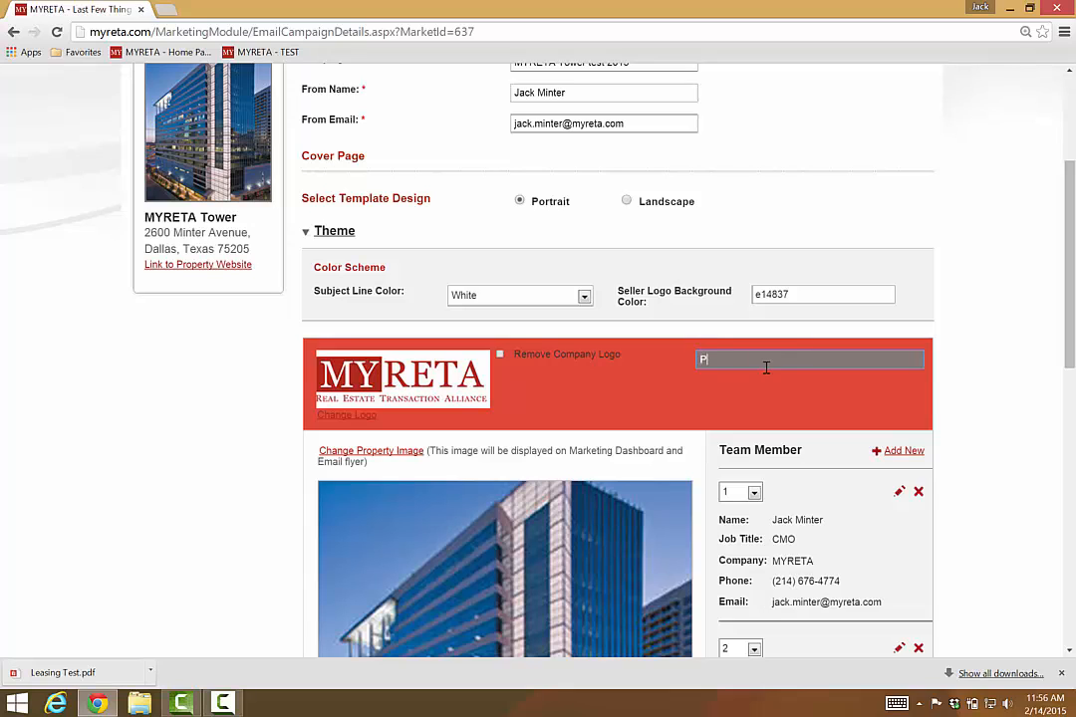
Step: Enter 'Please lease me!' as the cover page name and advance to the Marketing Summary
type("Please lease me!")
left_click(1068, 652)
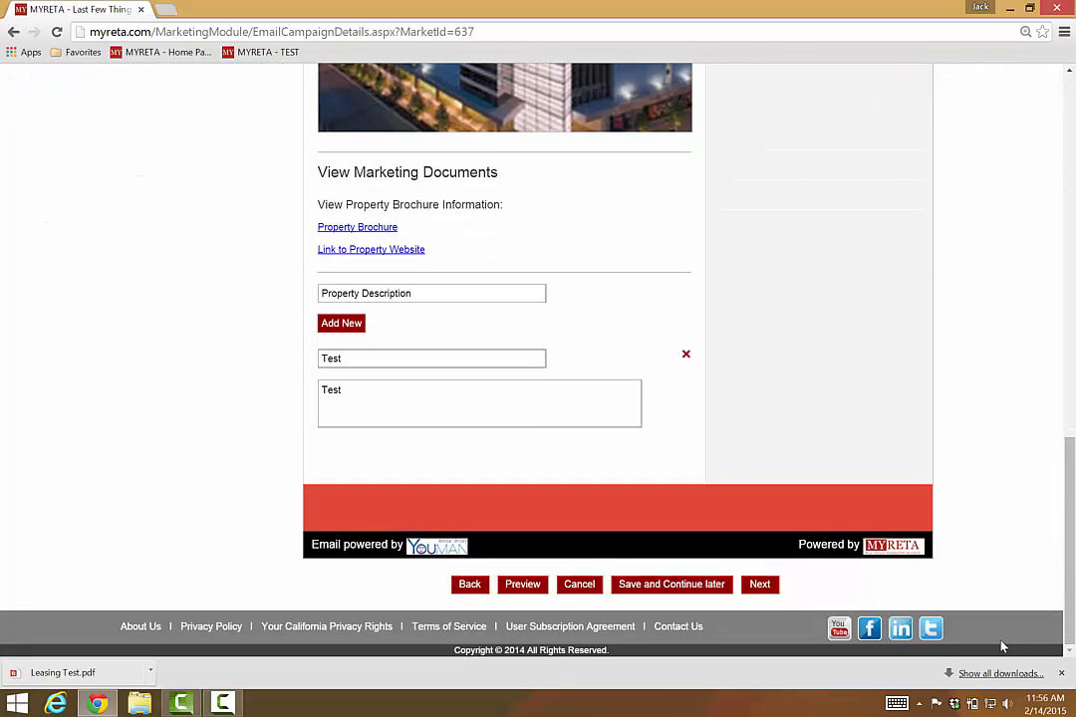
left_click(759, 587)
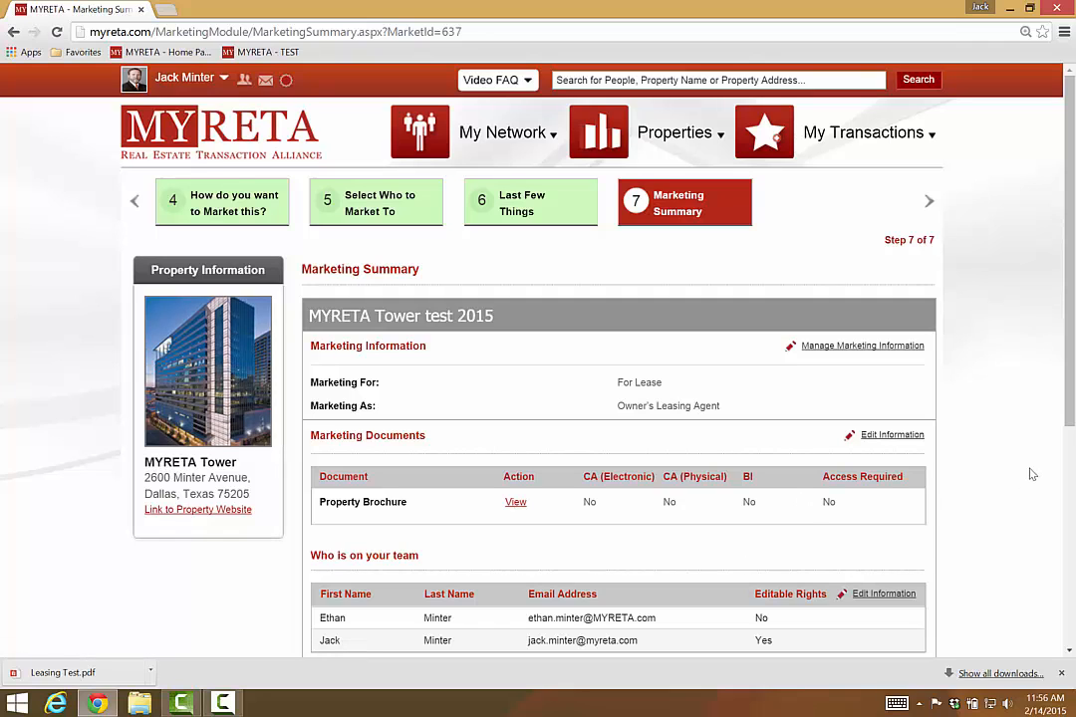
scroll(1031, 475, "down", 5)
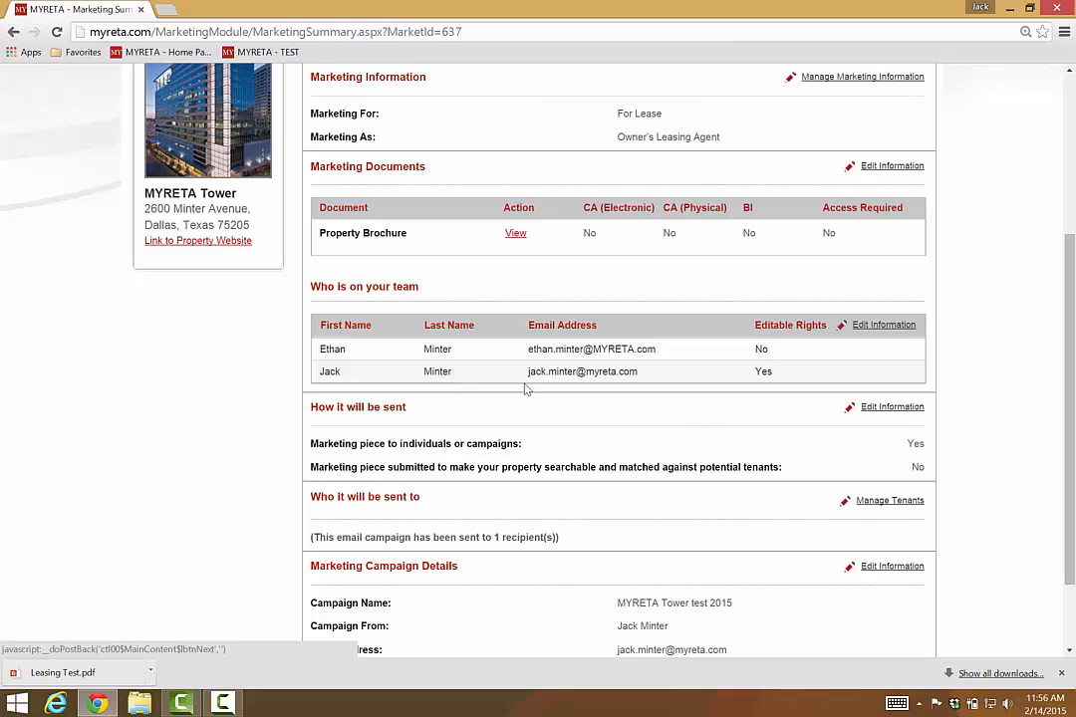
scroll(1070, 652, "down", 2)
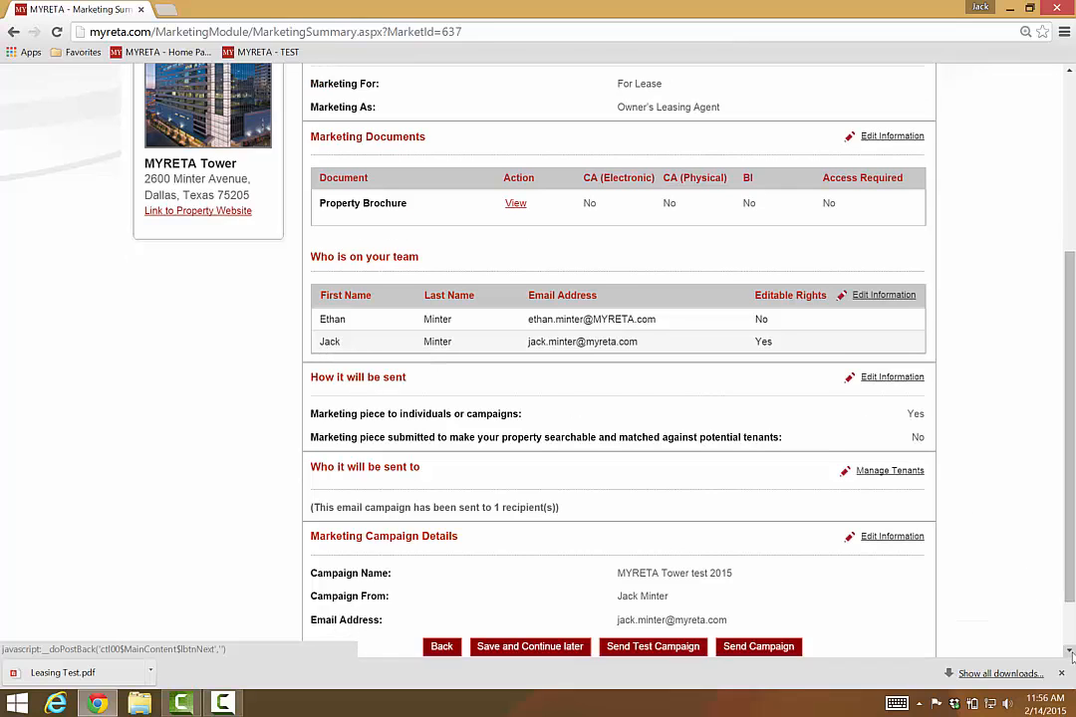